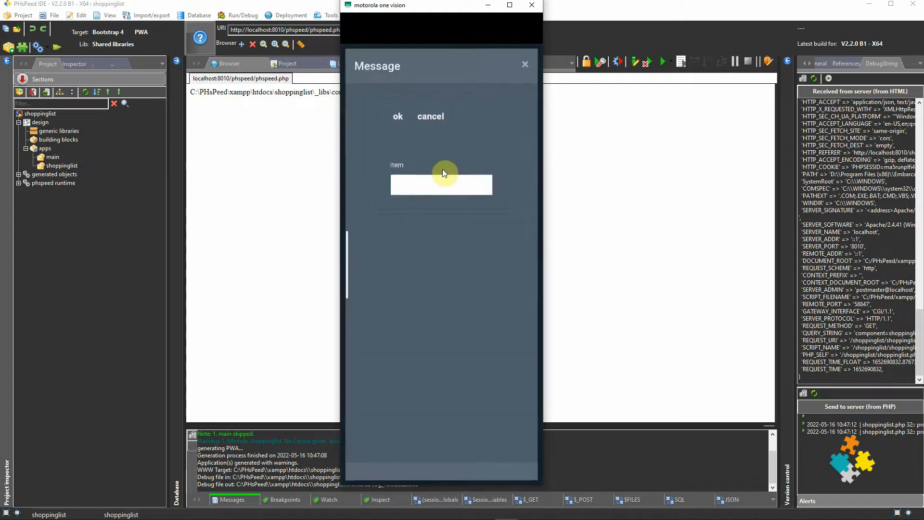
Step: Add the item "potatos" to the shopping list in the mobile app and close the item dialog shown for Frikandel
left_click(438, 185)
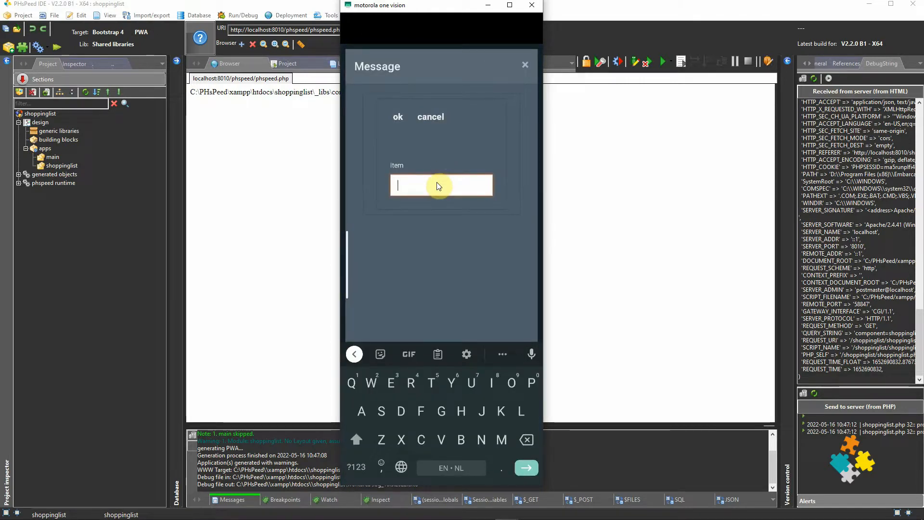
type("potatos")
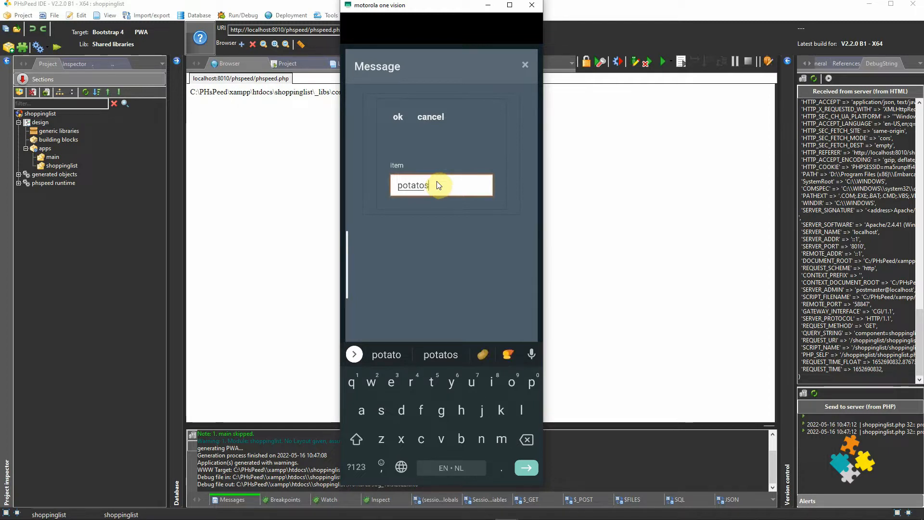
left_click(399, 118)
left_click(517, 99)
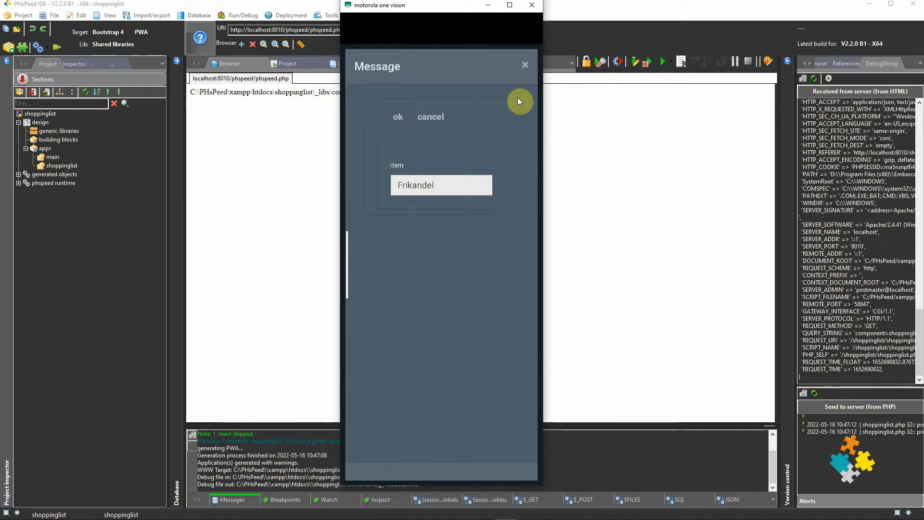
left_click(526, 65)
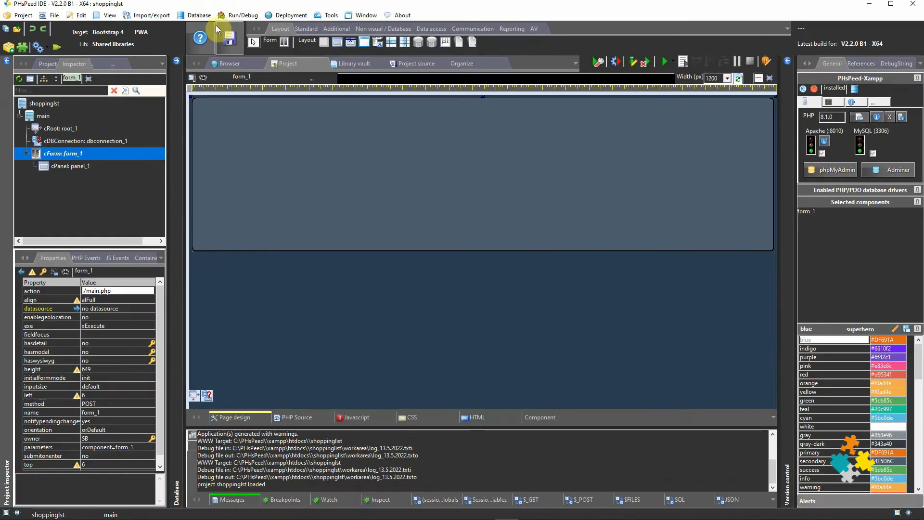
Step: Open the database connections and show the settings of the shoppinglist connection
left_click(198, 15)
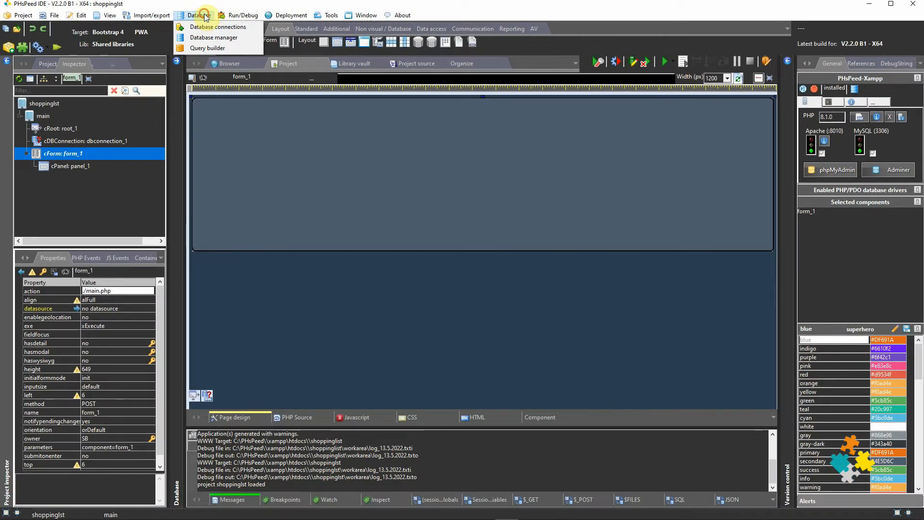
left_click(206, 28)
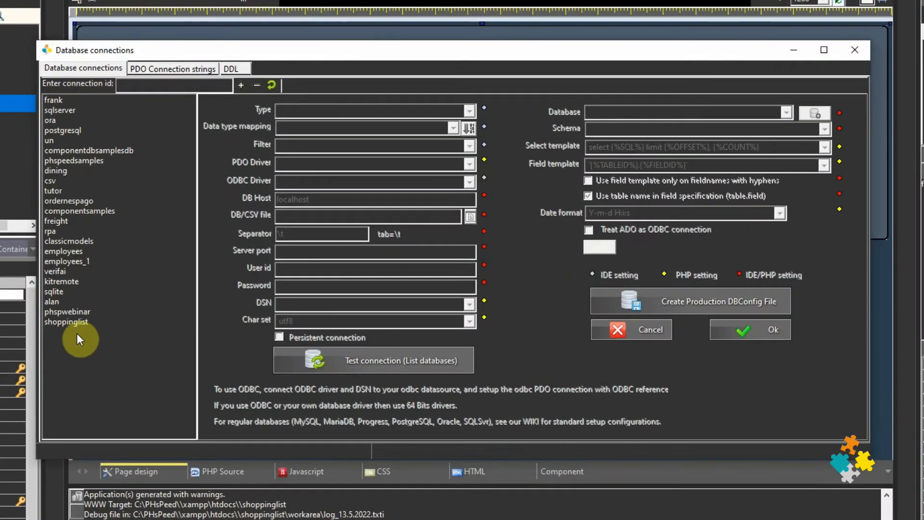
left_click(163, 314)
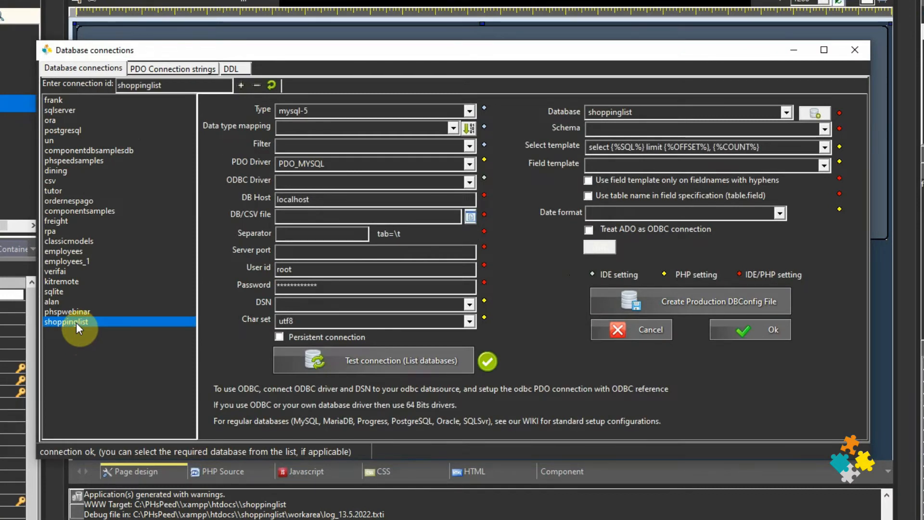
Step: Review the PDO_MYSQL database type and connection string, return to the connection settings, and close the database connections
left_click(147, 68)
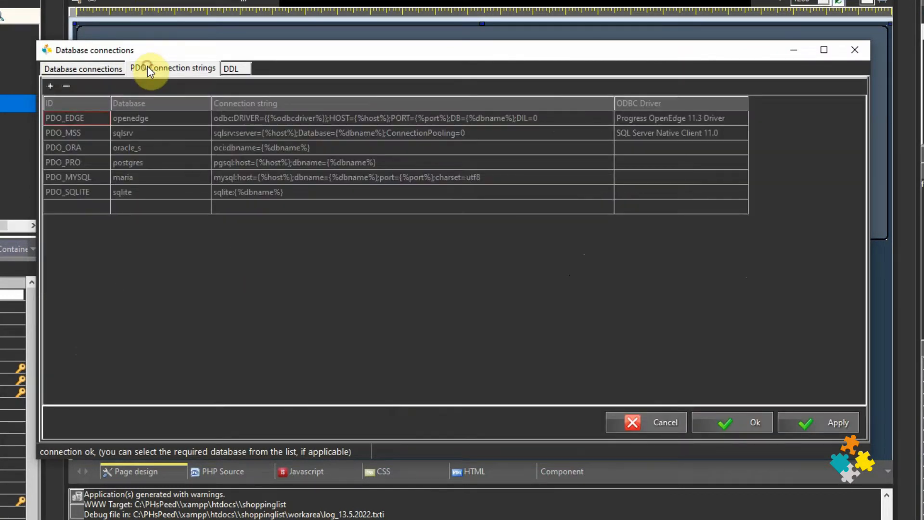
left_click(141, 177)
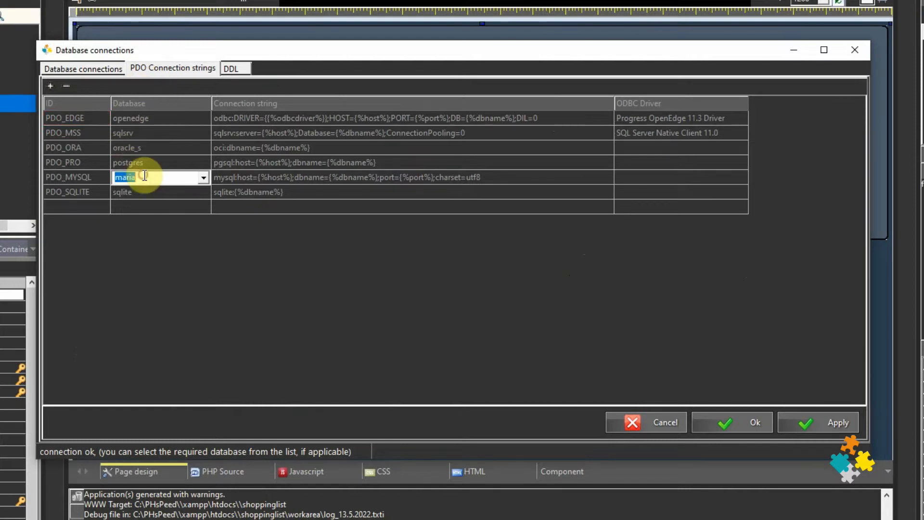
left_click(268, 178)
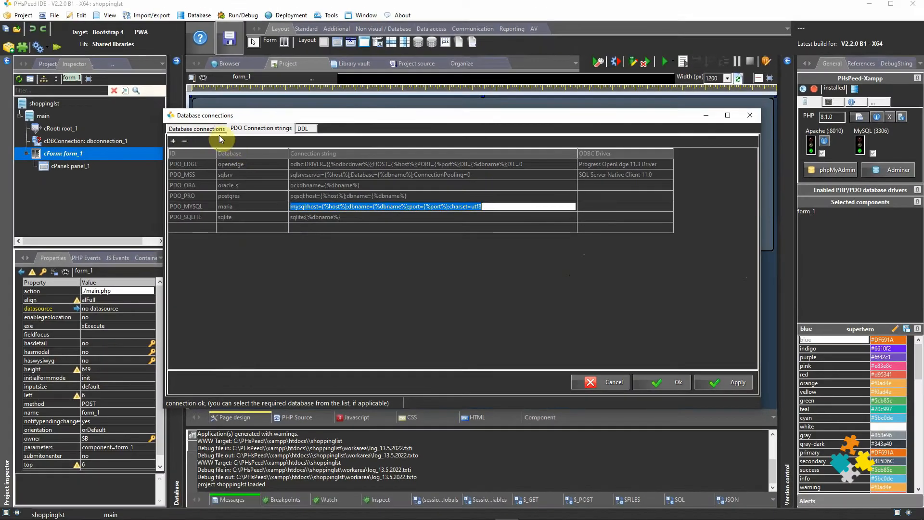
left_click(136, 90)
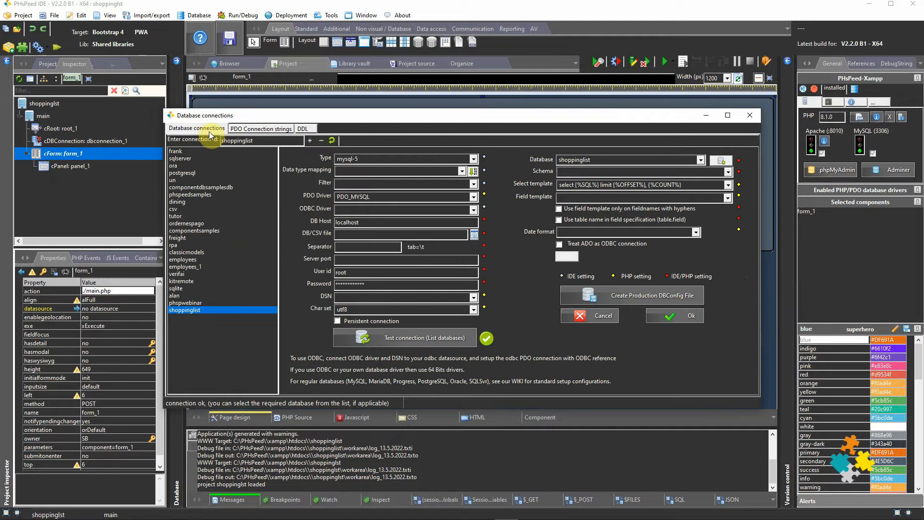
left_click(750, 116)
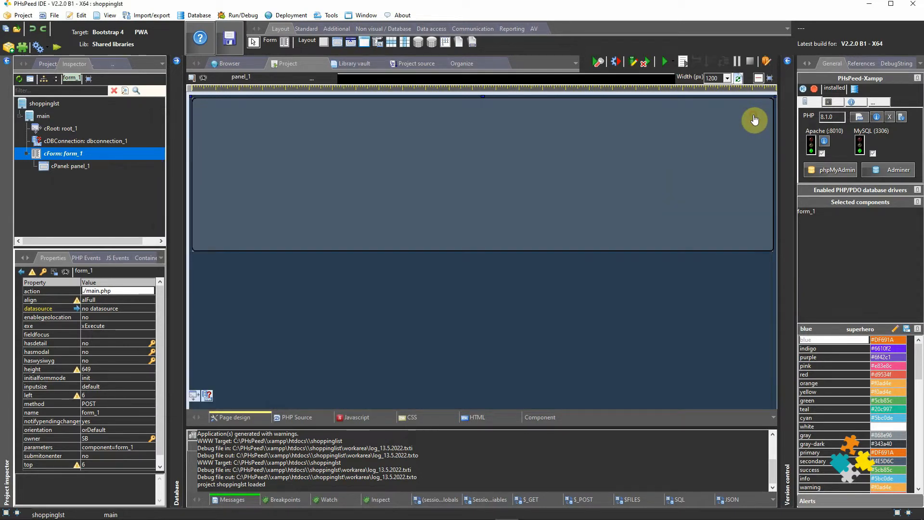
Step: Start a new project with the project id "shoppinglist" and the description "shopping list"
left_click(21, 15)
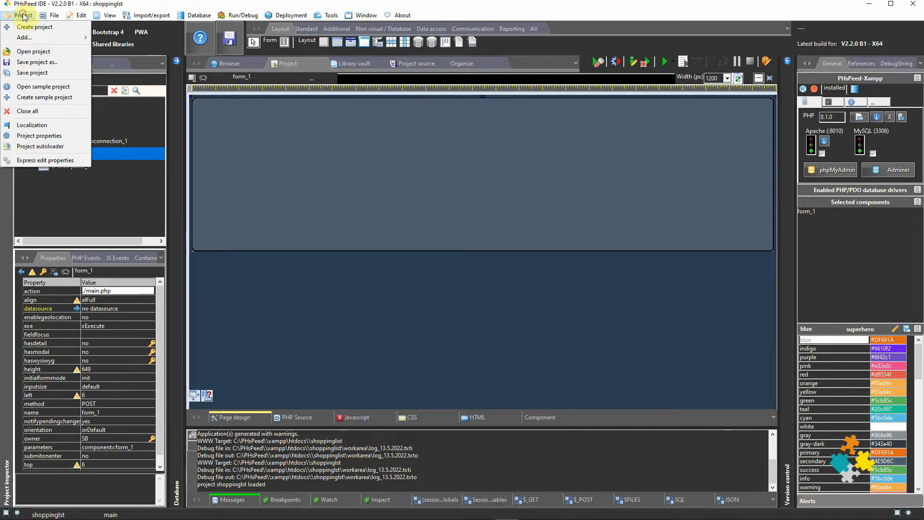
left_click(34, 30)
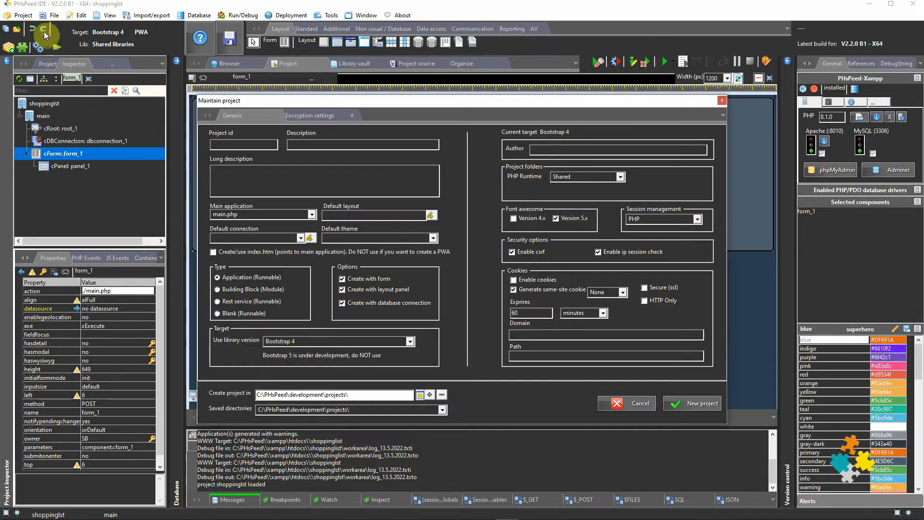
type("shopping list")
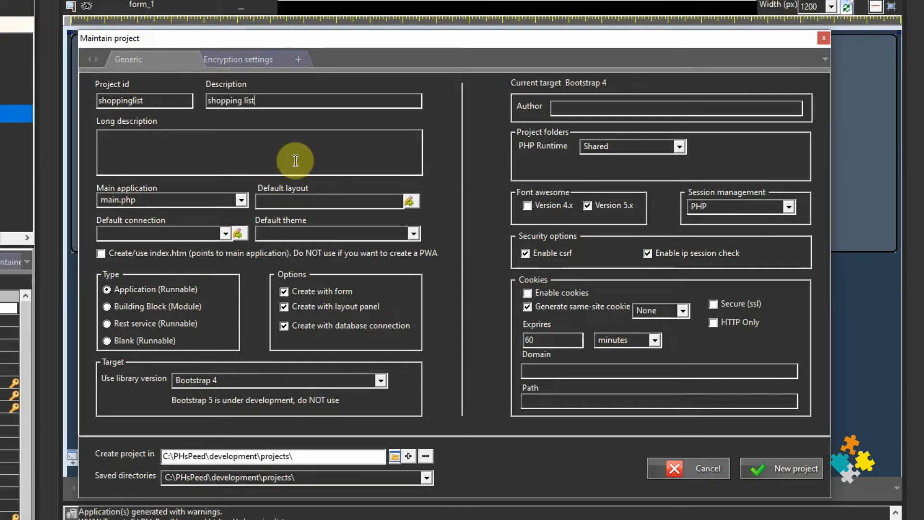
Step: Set the new project's default connection to shoppinglist and its default theme to superhero
left_click(223, 233)
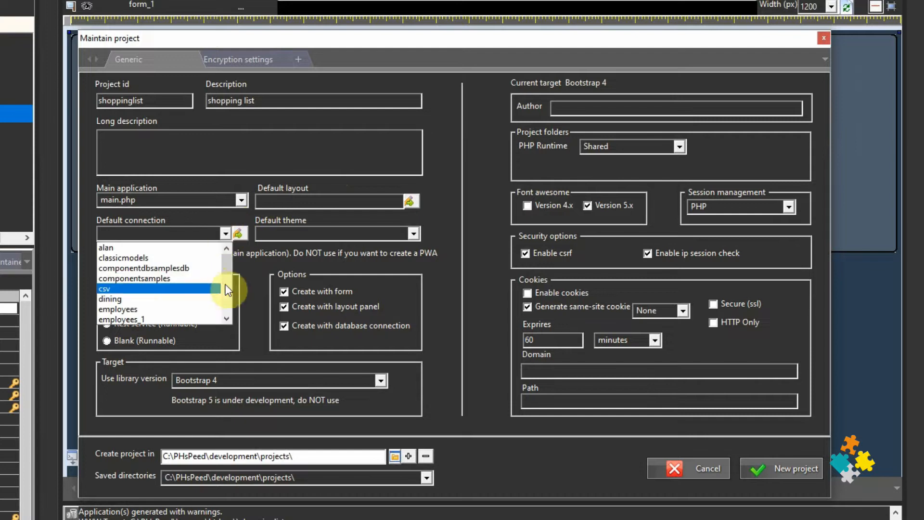
scroll(227, 284, "down", 5)
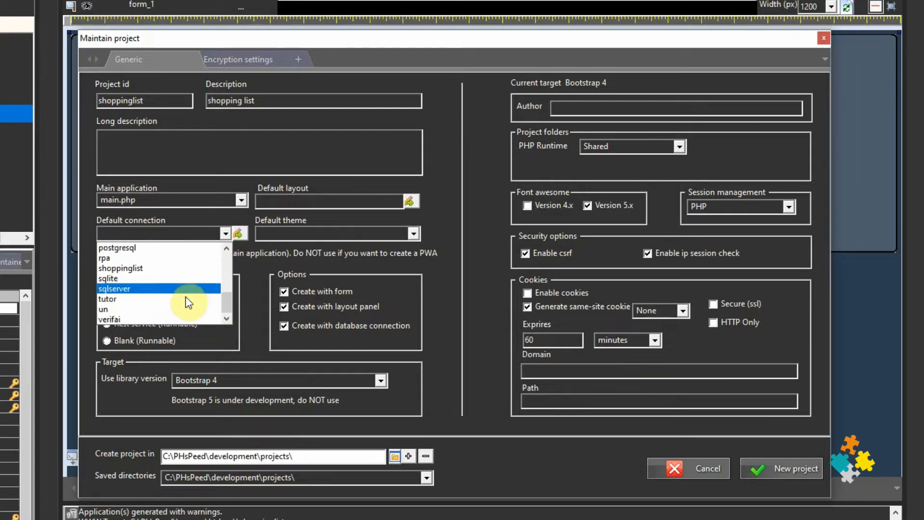
left_click(177, 271)
left_click(413, 233)
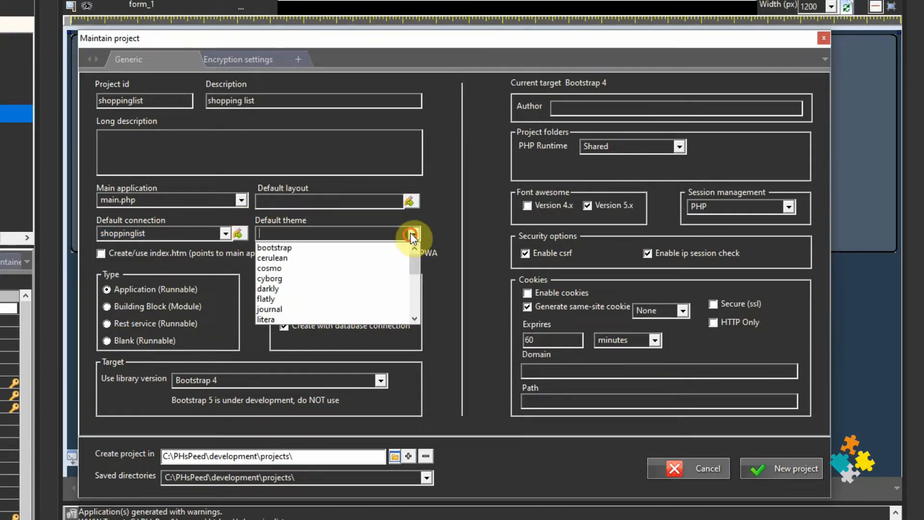
scroll(411, 272, "down", 5)
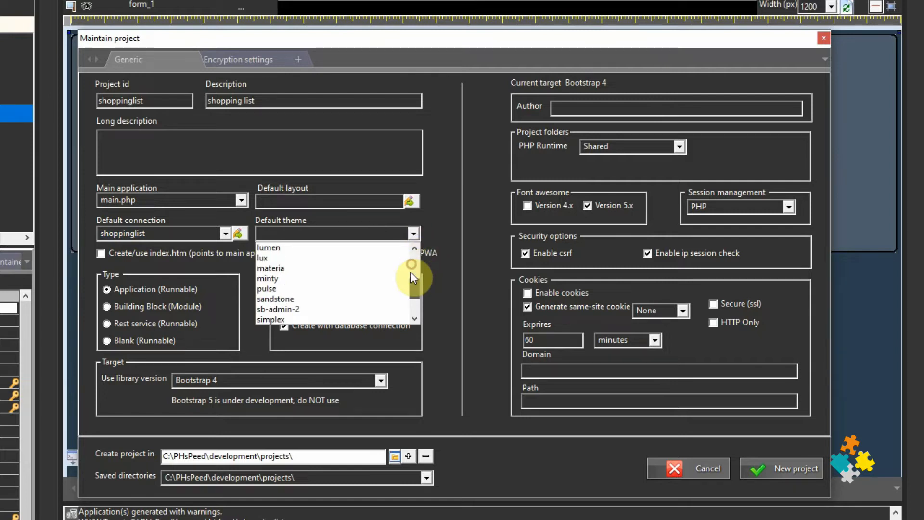
left_click(351, 297)
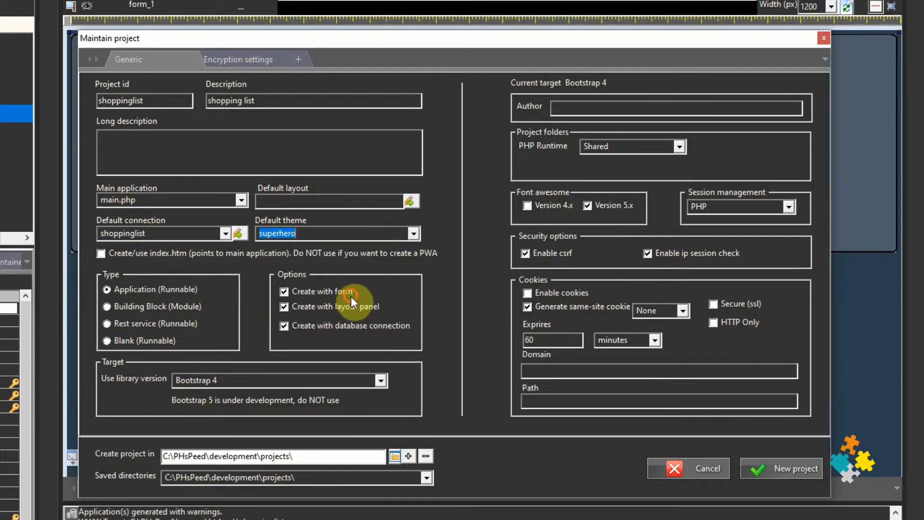
Step: Choose Layout_1 as the default page layout and create the new project
left_click(412, 201)
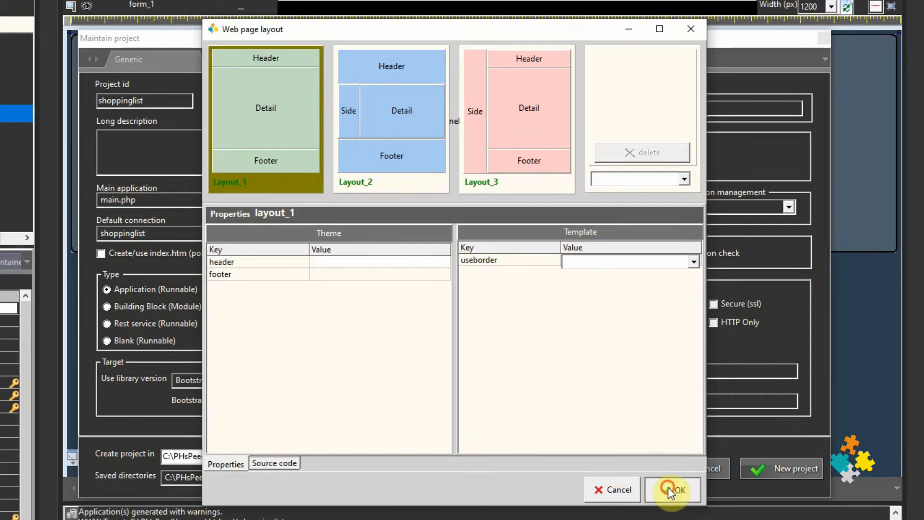
left_click(670, 490)
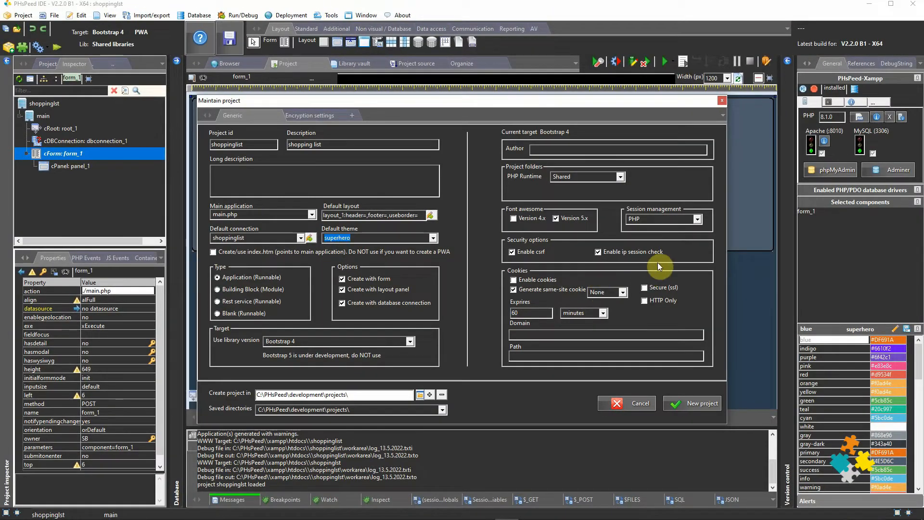
left_click(700, 405)
left_click(448, 274)
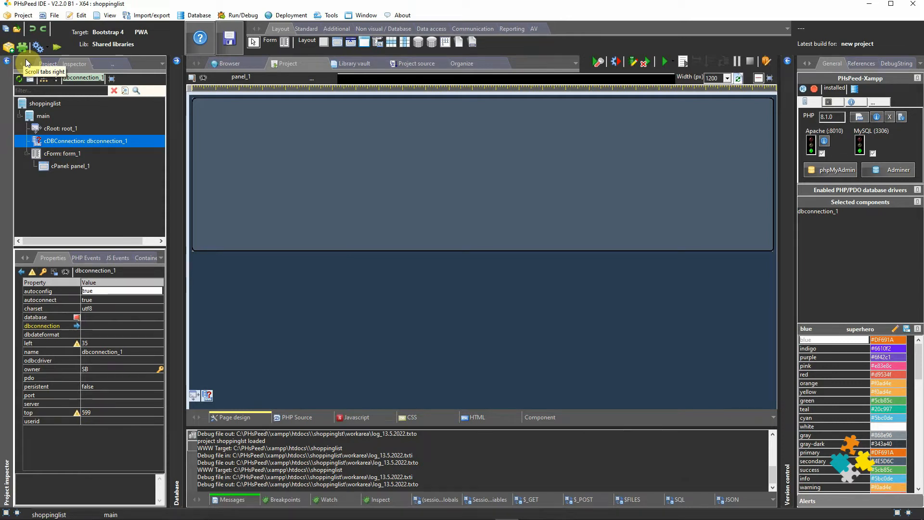
Step: Start generating a grid with popup form, with module id "shoppinglist" and shoppinglist as the primary table
left_click(21, 47)
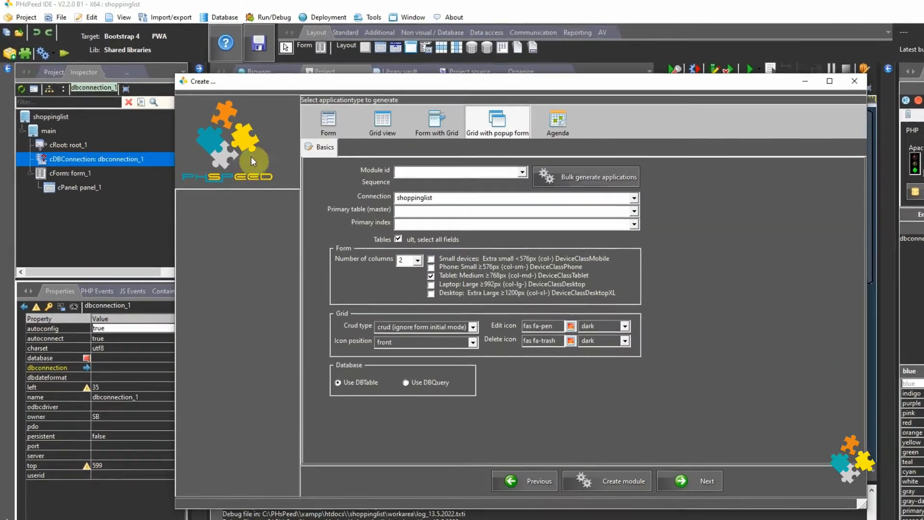
type("shoppinglist")
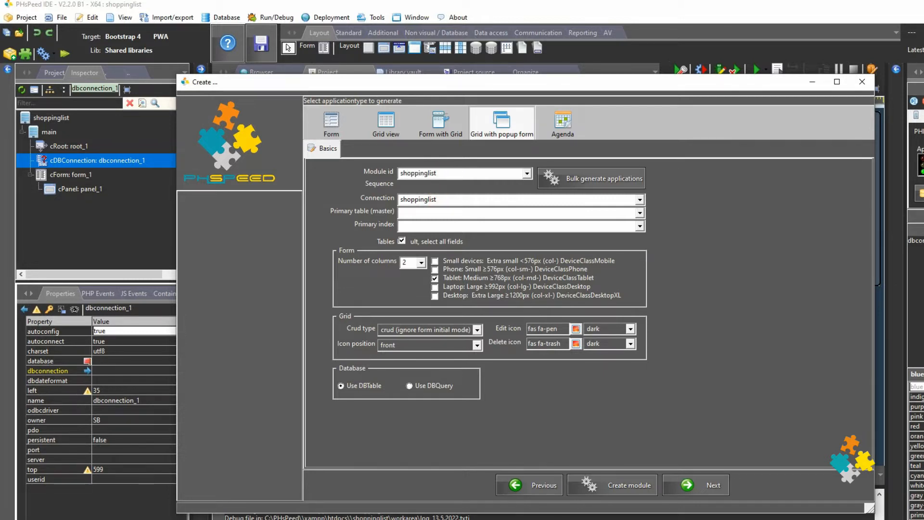
left_click(640, 214)
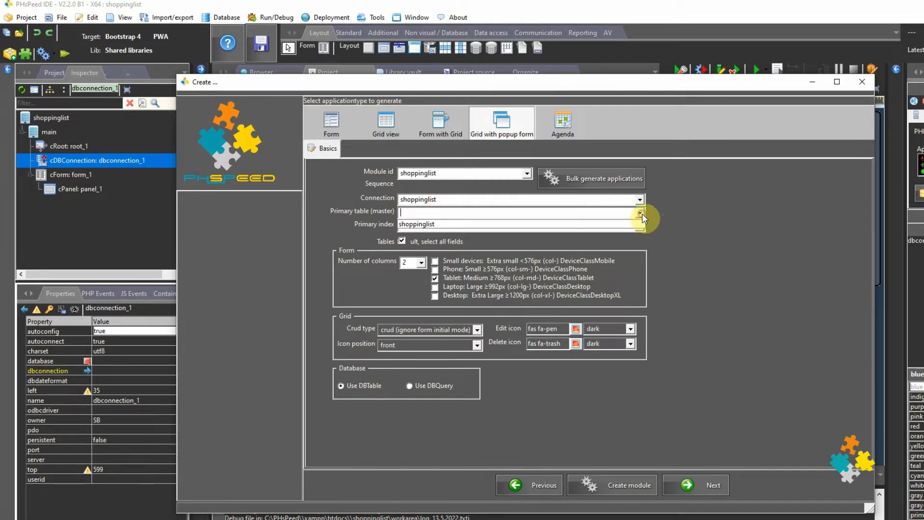
left_click(602, 225)
Step: Set the form's number of columns to 1 and the grid's crud type to edit and delete (use form initial mode)
left_click(420, 268)
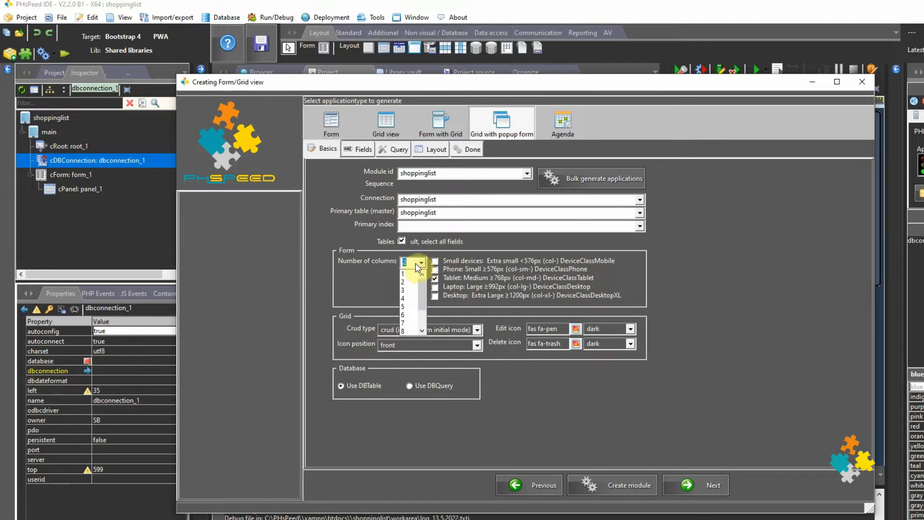
left_click(413, 272)
left_click(477, 329)
left_click(471, 351)
Step: Set the grid's edit and delete icon colours to white and create the module
left_click(630, 329)
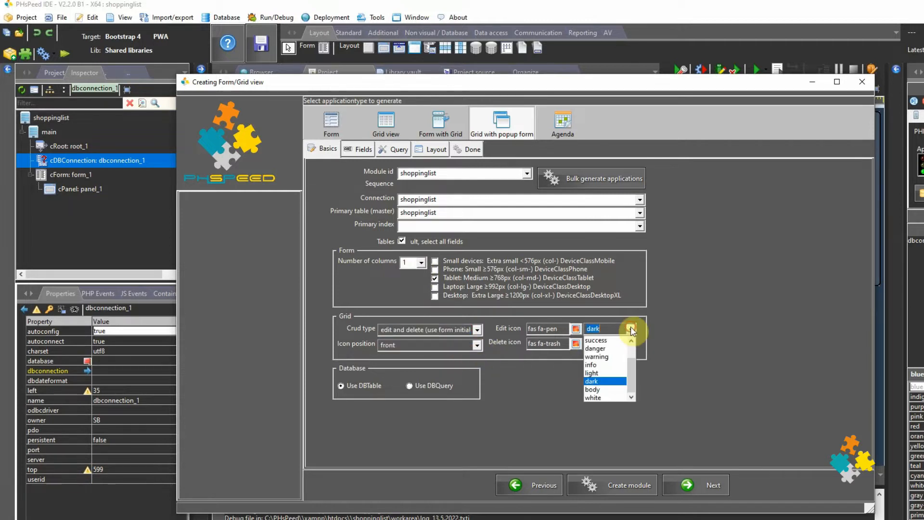
left_click(612, 397)
left_click(630, 344)
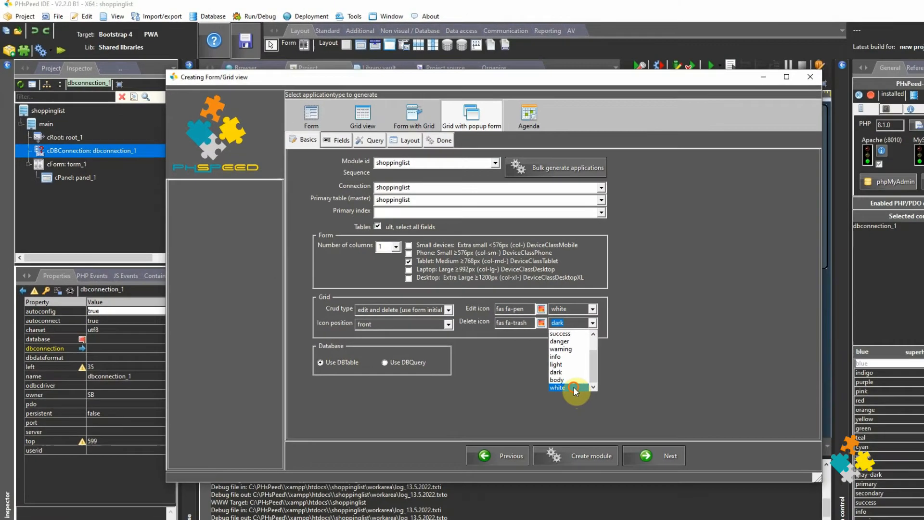
left_click(574, 388)
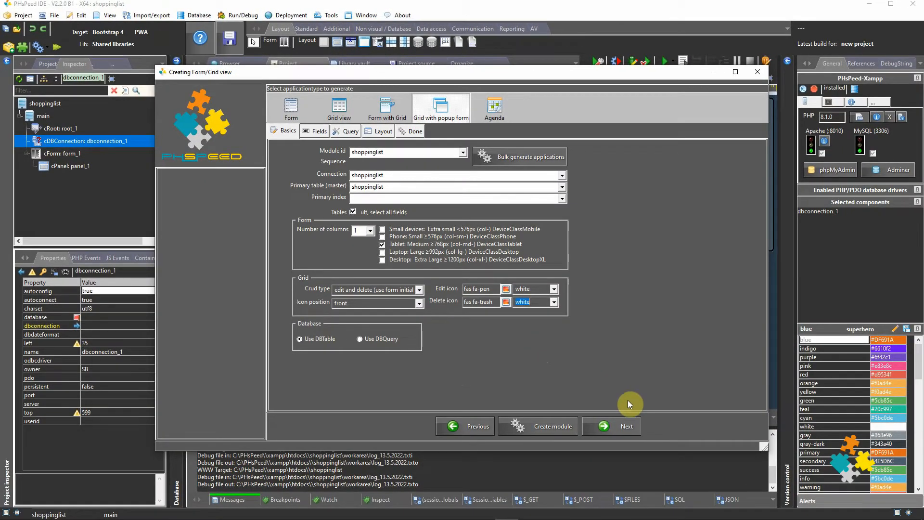
left_click(557, 432)
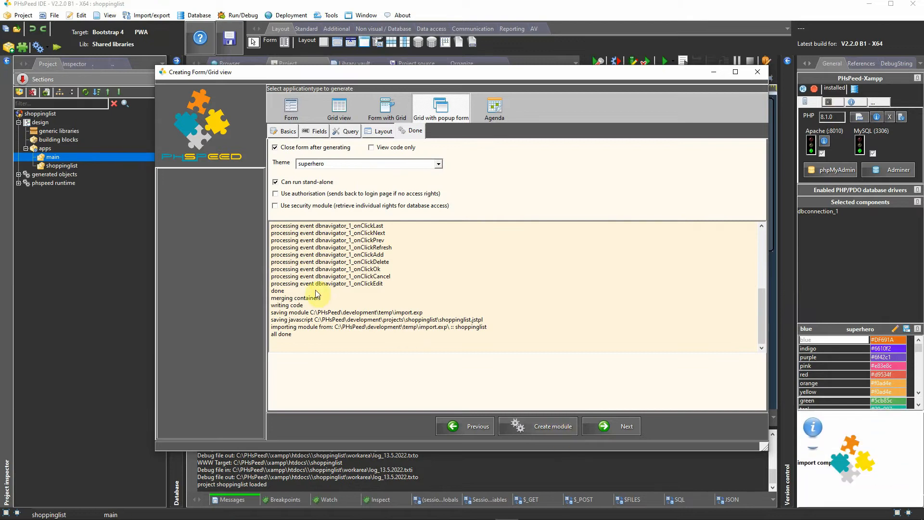
Step: Open the shoppinglist app in the page design and select its database grid
left_click(68, 166)
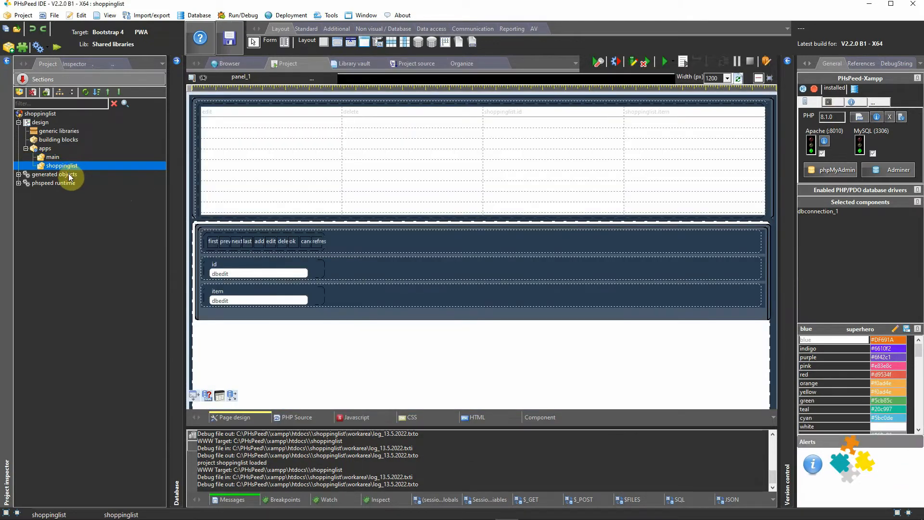
left_click(58, 46)
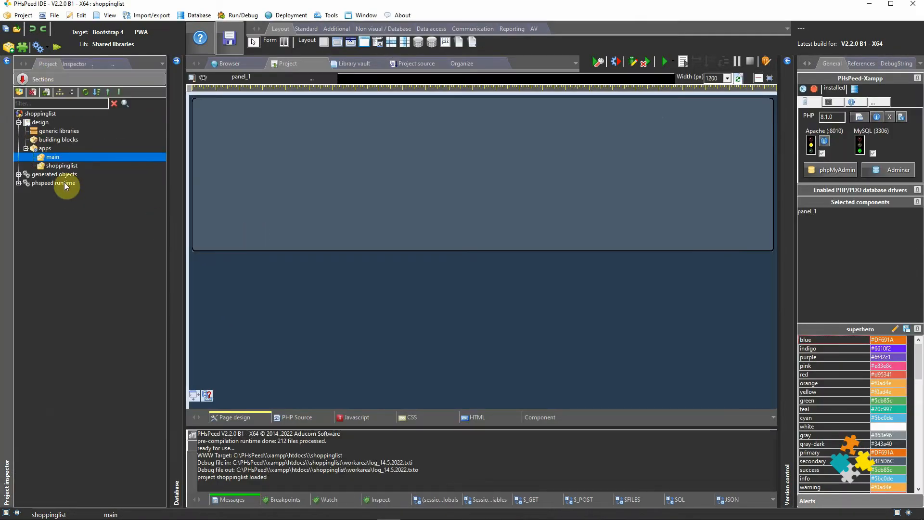
double_click(61, 166)
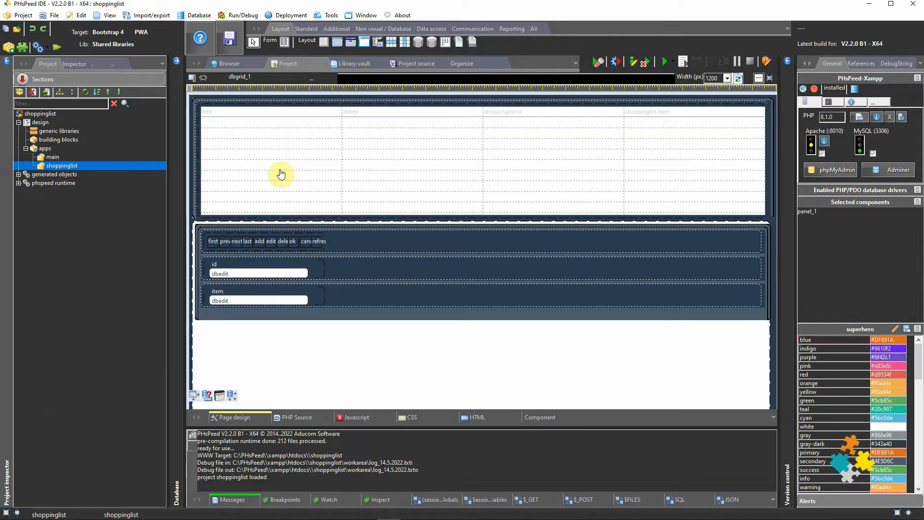
left_click(280, 173)
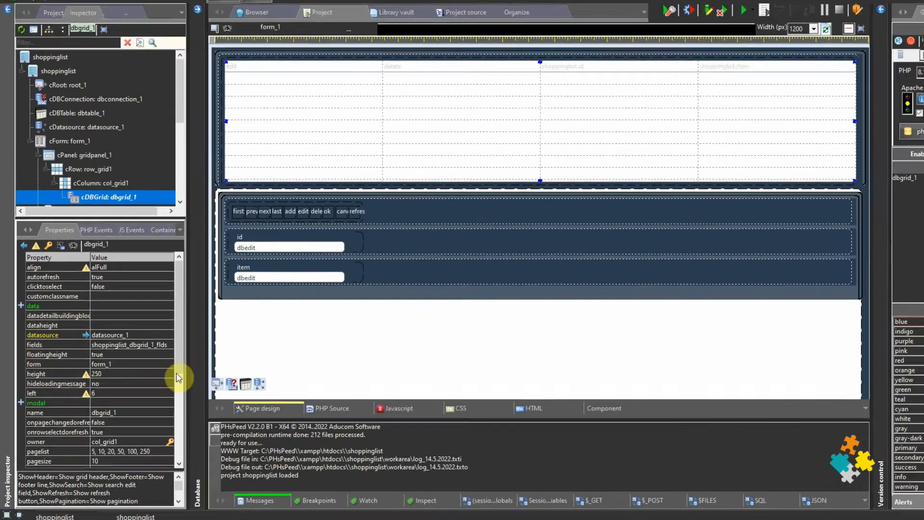
Step: Hide the shoppinglist.id column in the grid's field list by setting visible to false
left_click(149, 360)
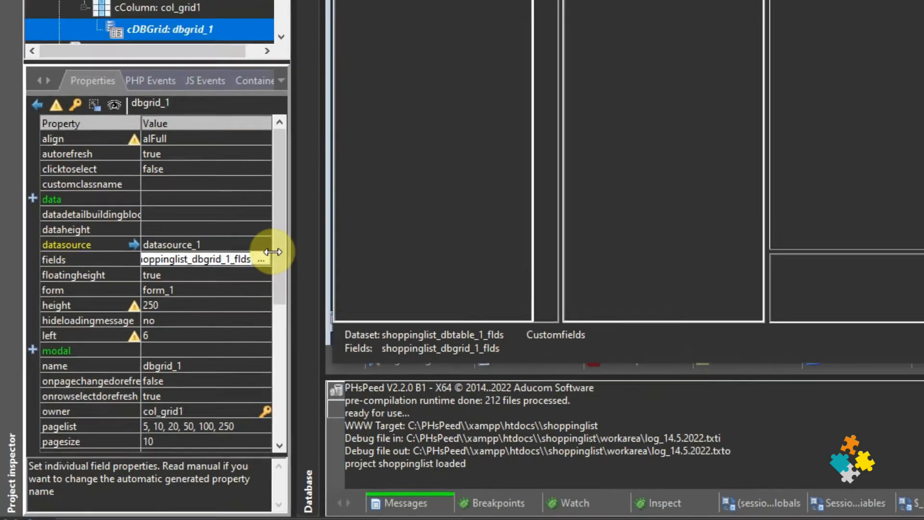
left_click(299, 223)
left_click(347, 143)
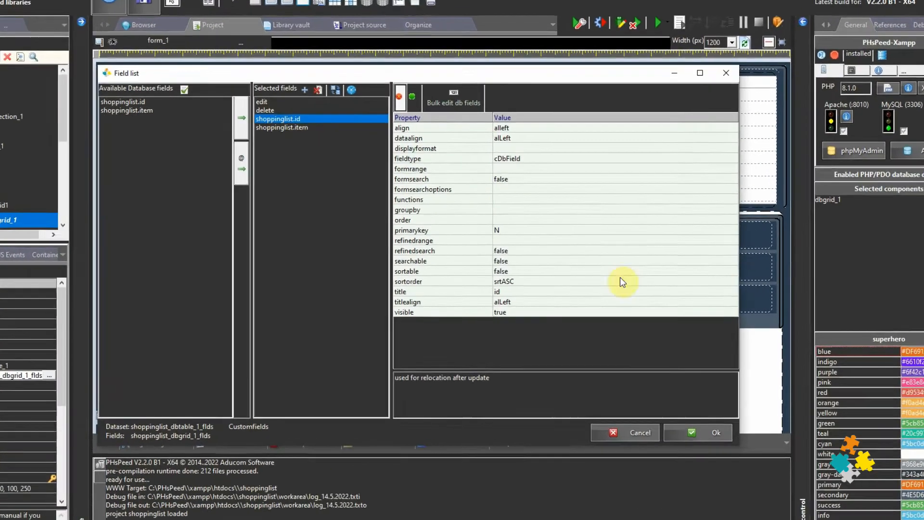
left_click(575, 307)
left_click(740, 323)
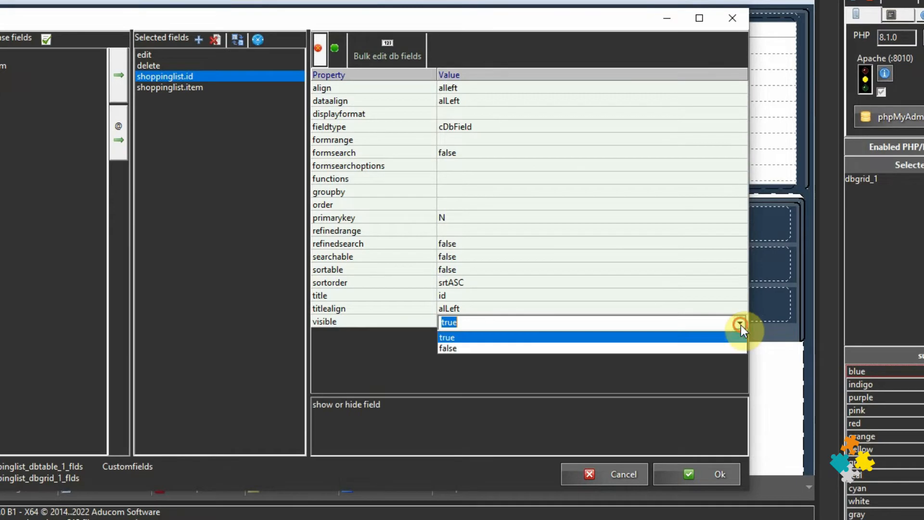
left_click(728, 348)
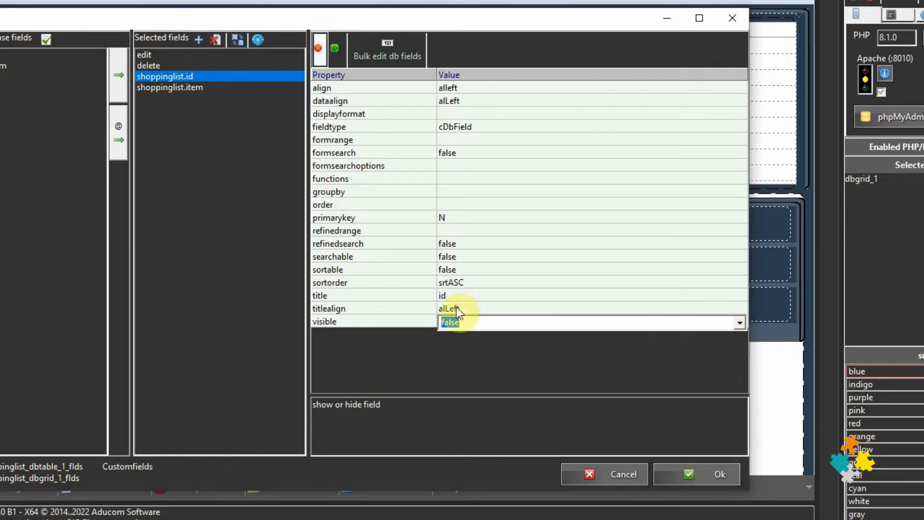
Step: Remove the edit field from the grid's selected fields and apply the field list
left_click(153, 56)
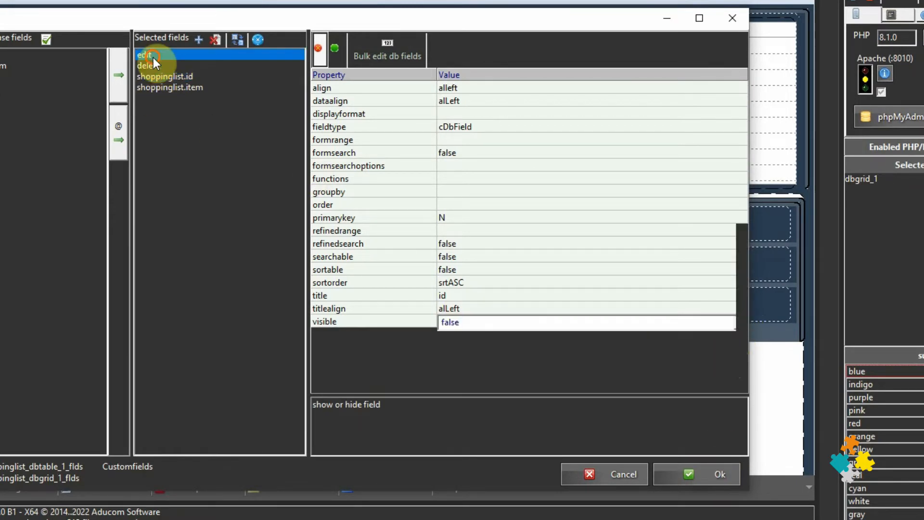
left_click(212, 40)
left_click(693, 469)
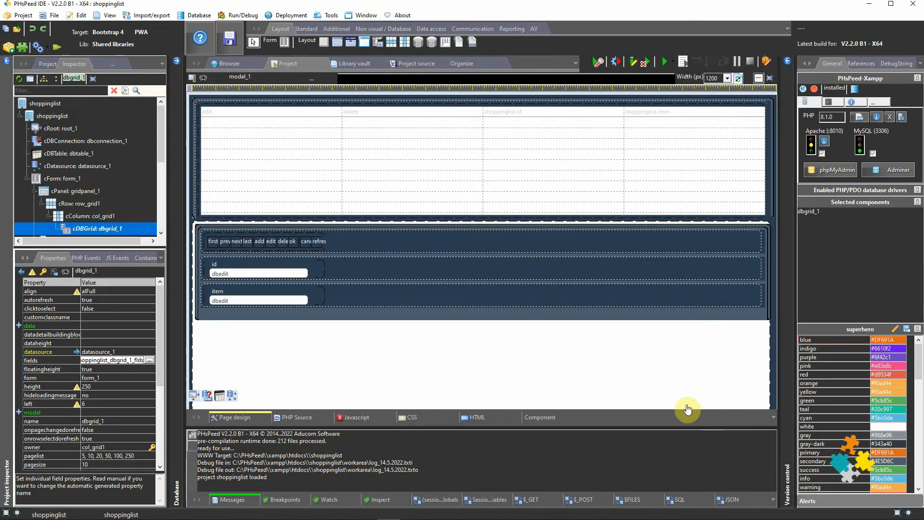
Step: Turn off showheader, showsearch, showrefresh, showfullscreen and showcolumns in the grid's show options
left_click(158, 422)
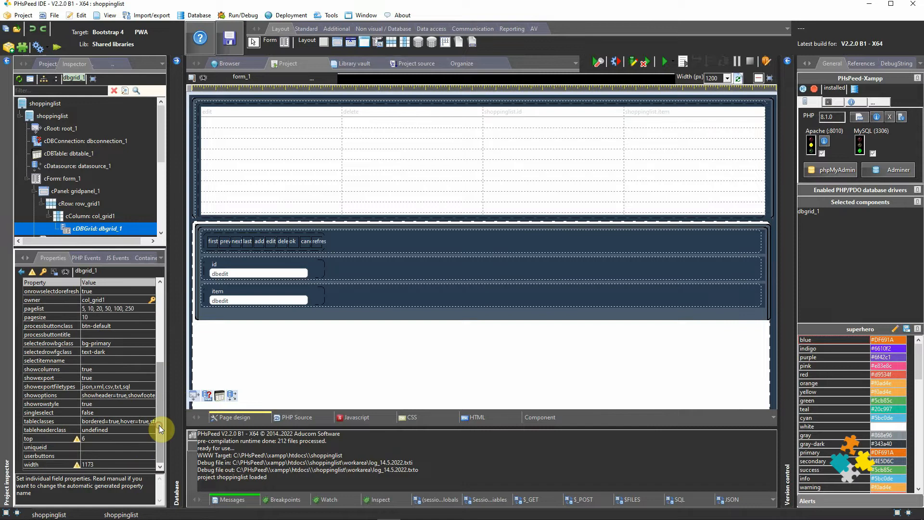
left_click(145, 395)
left_click(150, 395)
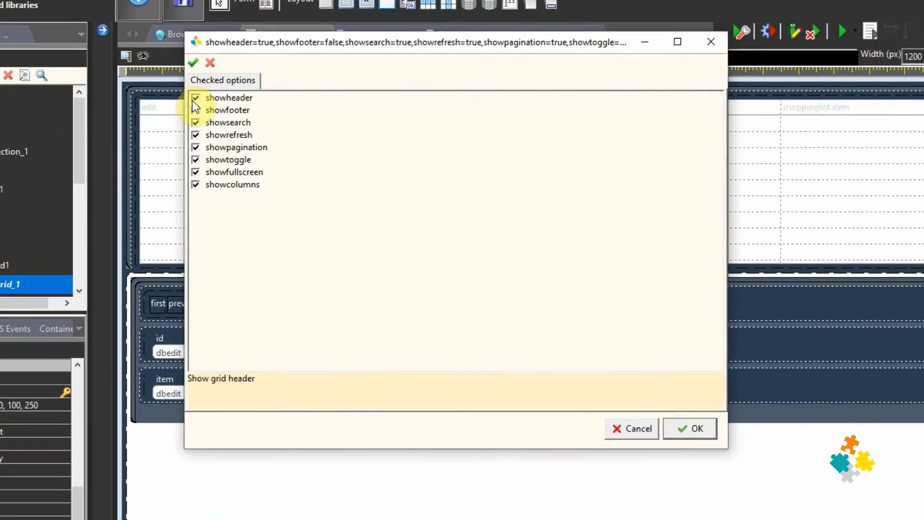
left_click(238, 105)
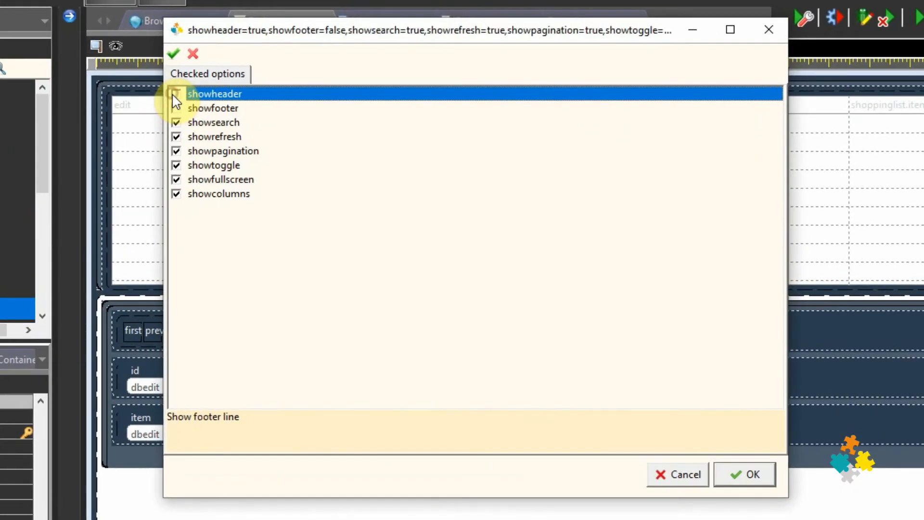
left_click(176, 122)
left_click(176, 136)
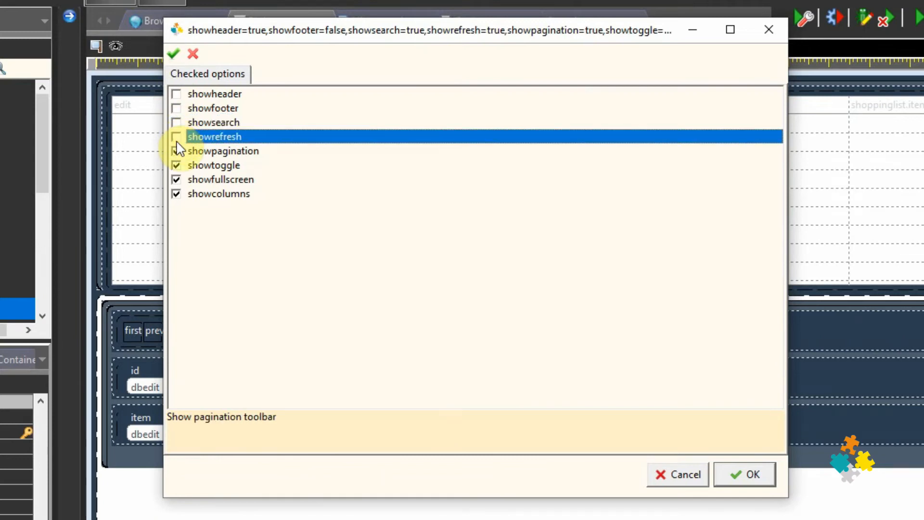
left_click(176, 179)
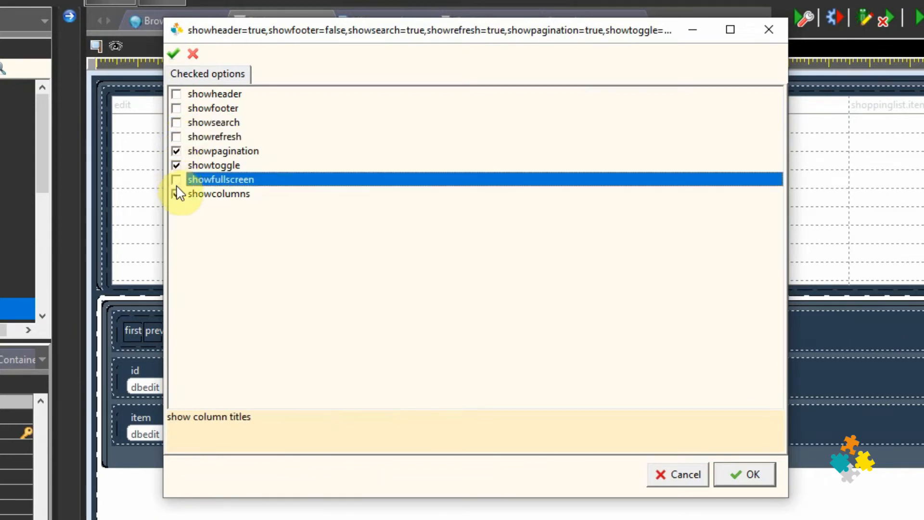
left_click(176, 194)
left_click(745, 474)
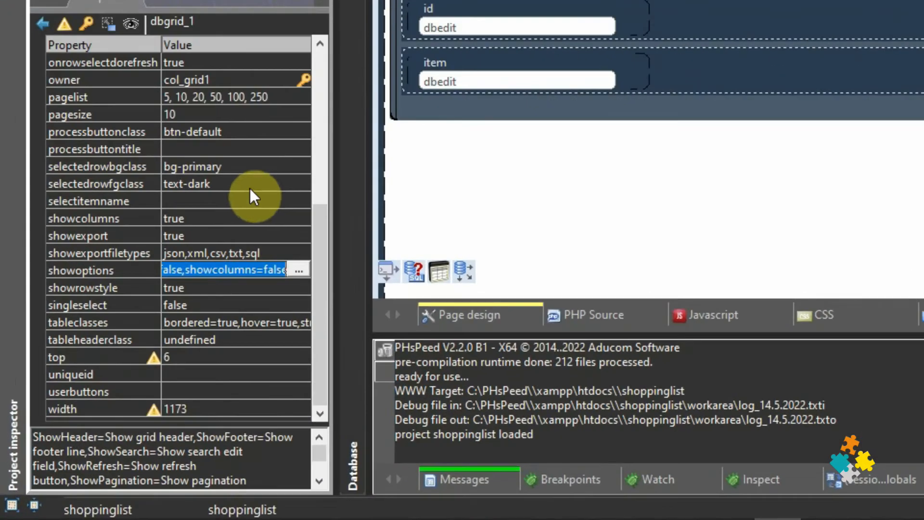
Step: Set the grid's selected row foreground class to text-light and background class to bg-secondary
left_click(97, 371)
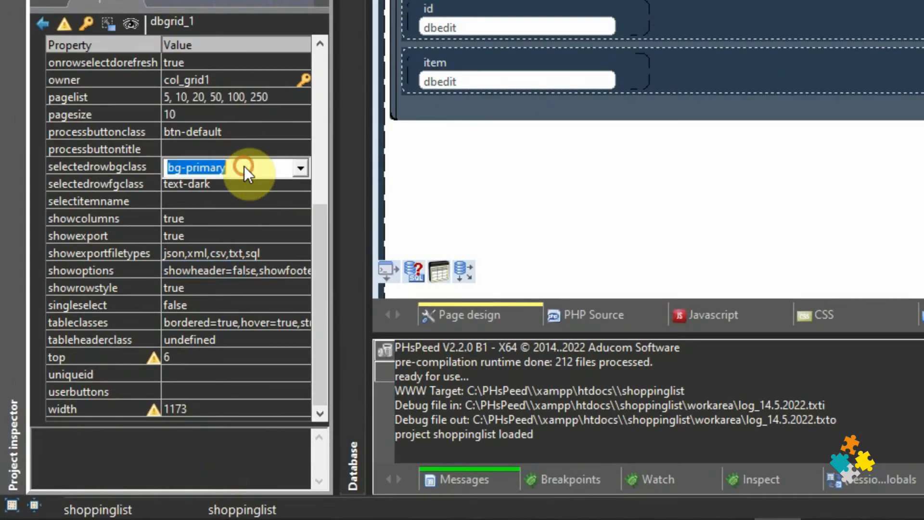
left_click(293, 183)
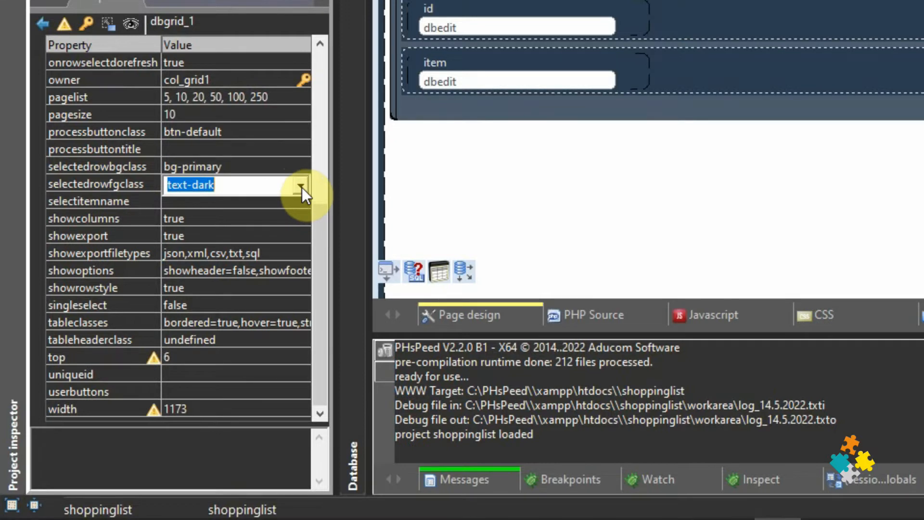
left_click(302, 186)
left_click(276, 293)
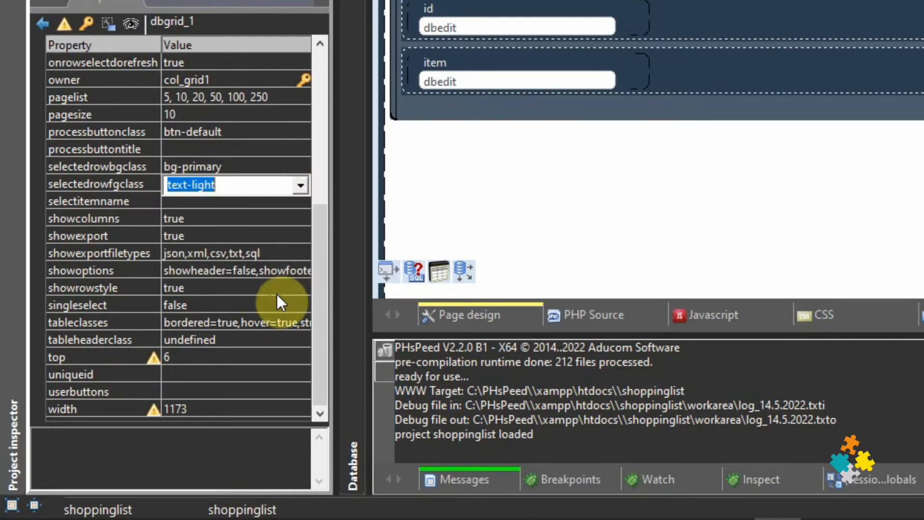
left_click(301, 168)
left_click(301, 168)
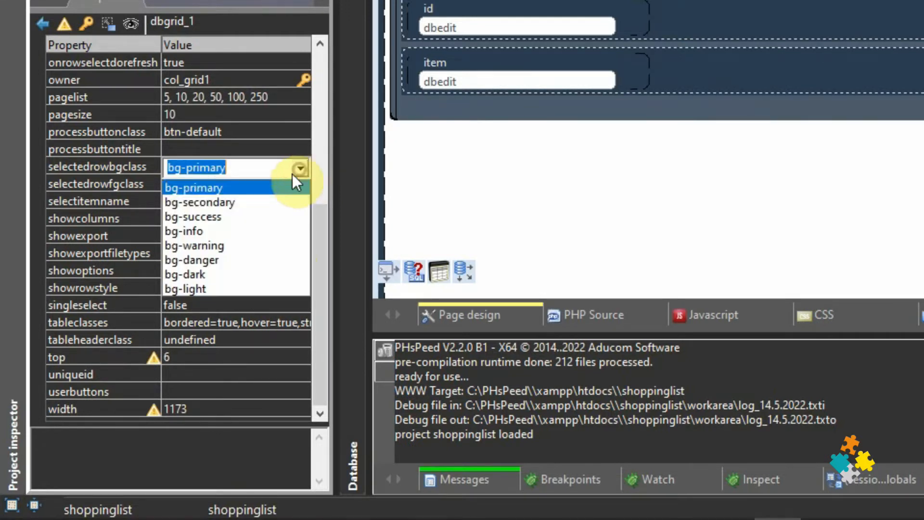
left_click(284, 203)
left_click(268, 254)
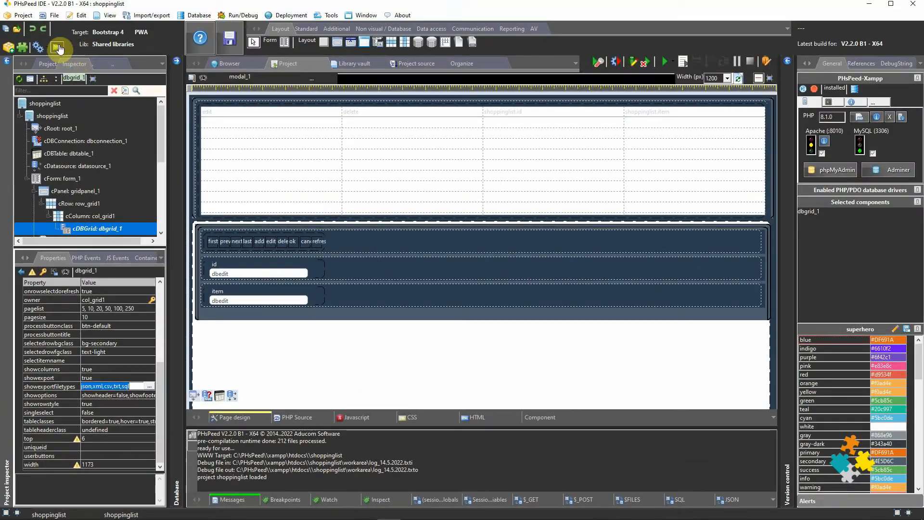
Step: Generate and run the app to check the grid, and return to the page design
left_click(58, 47)
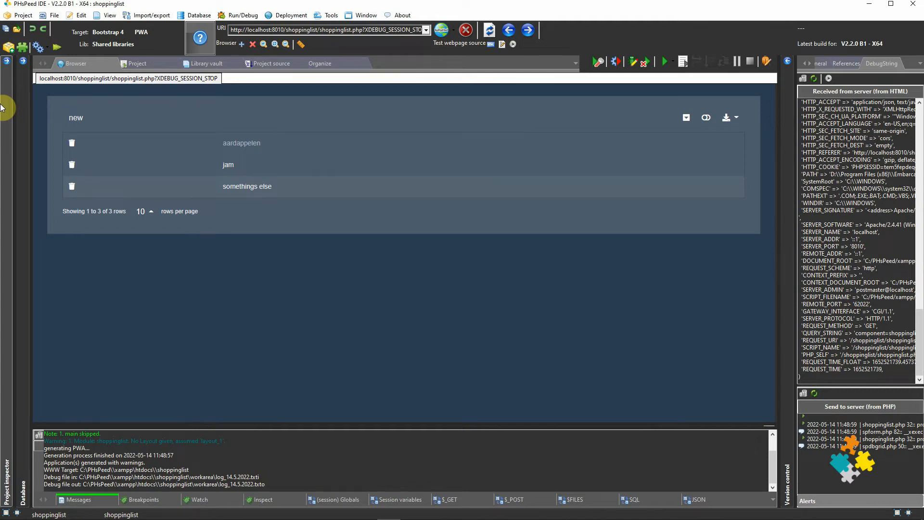
left_click(2, 107)
left_click(284, 65)
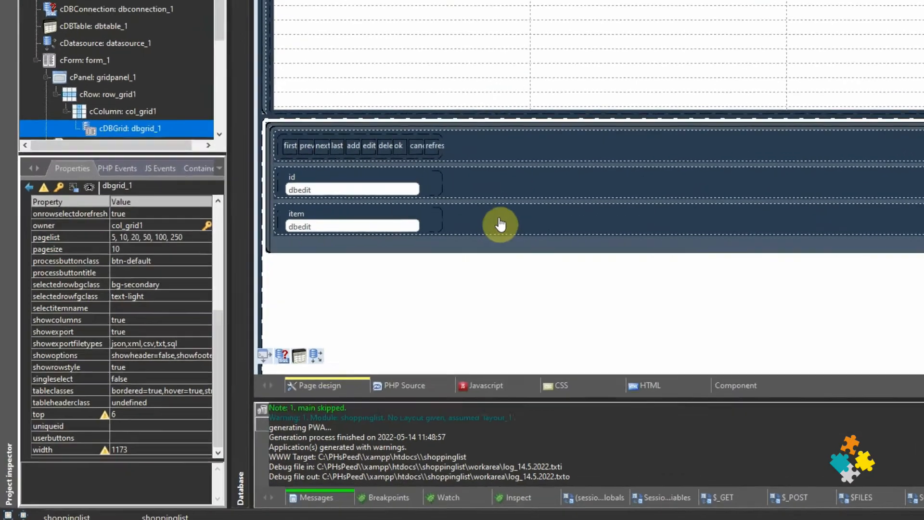
Step: Hide the id edit field of the popup form by setting its visible property to false
left_click(395, 186)
left_click(219, 427)
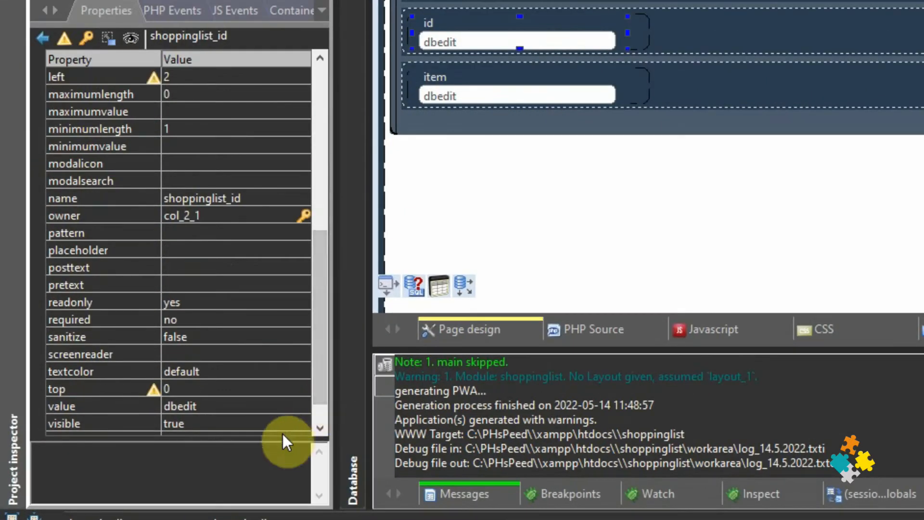
left_click(293, 418)
left_click(299, 423)
left_click(291, 455)
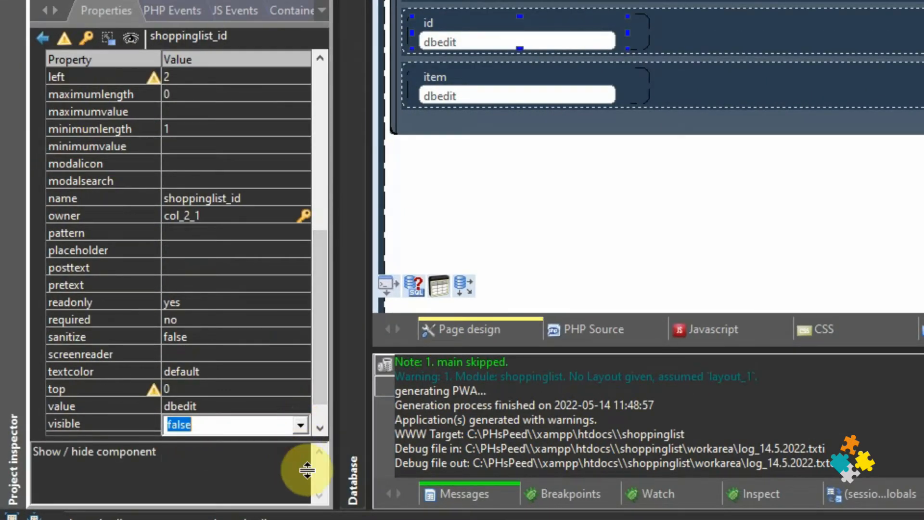
left_click(251, 245)
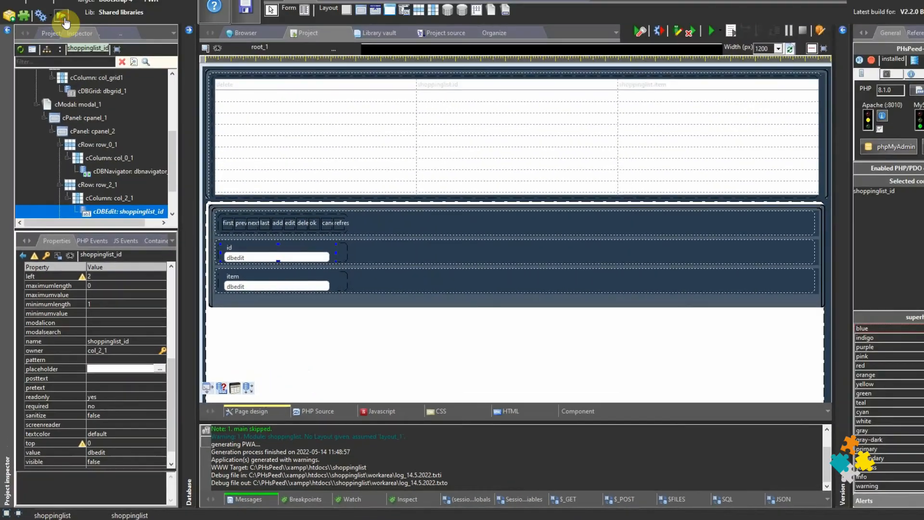
Step: Run the app and delete the aardappelen item through the popup form
left_click(58, 47)
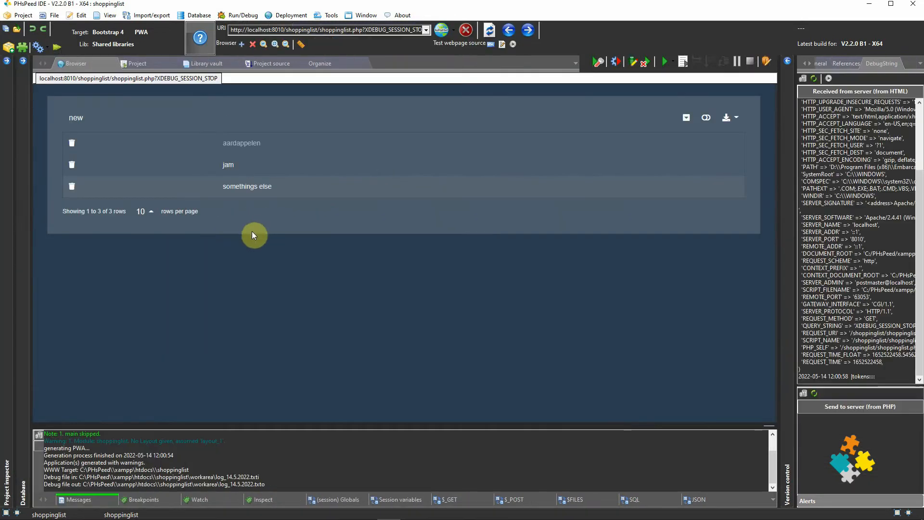
left_click(72, 144)
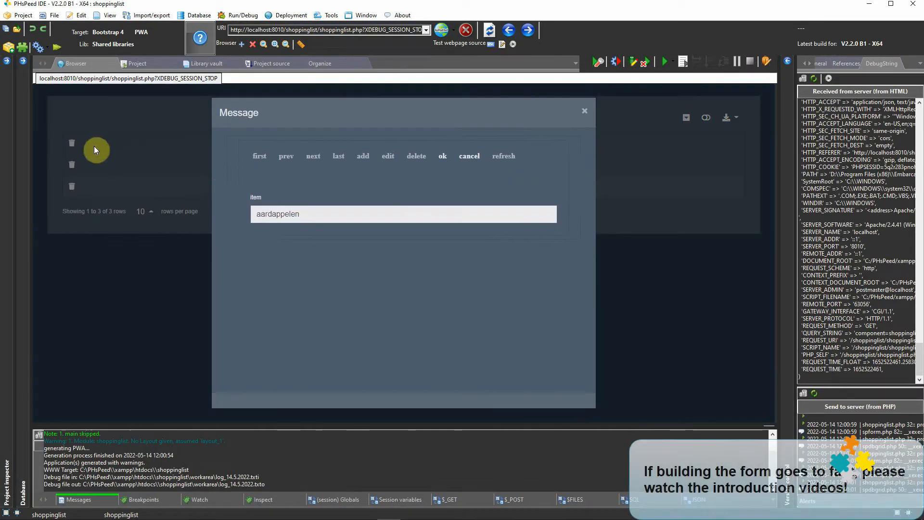
left_click(445, 156)
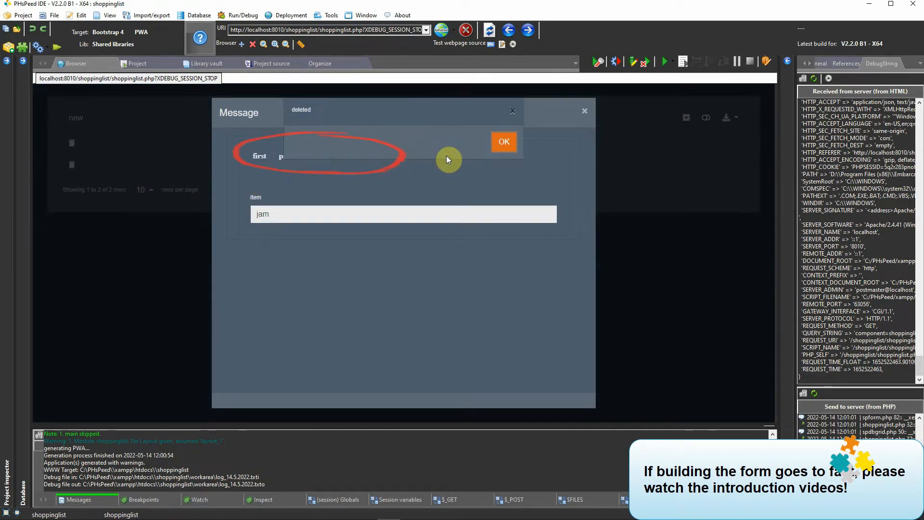
Step: In the page design, configure the popup form's navigator so only the ok and cancel buttons are visible
left_click(7, 60)
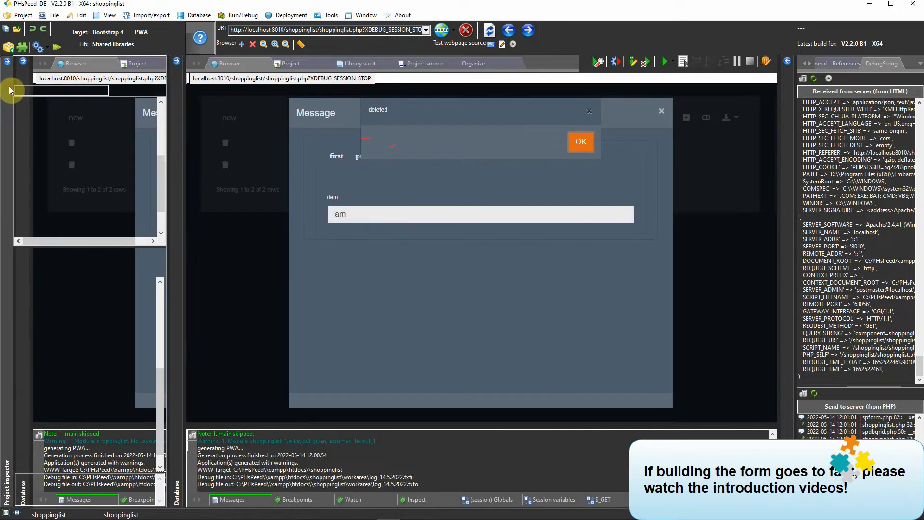
left_click(291, 63)
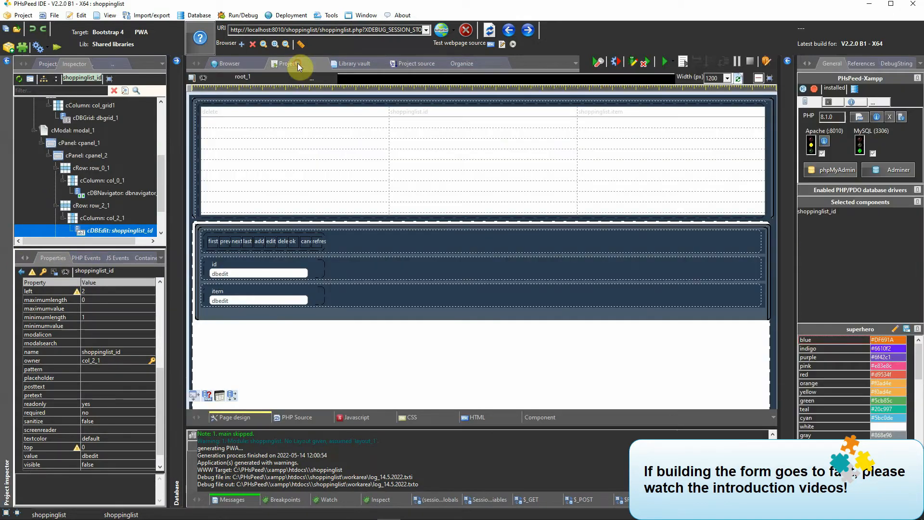
left_click(250, 238)
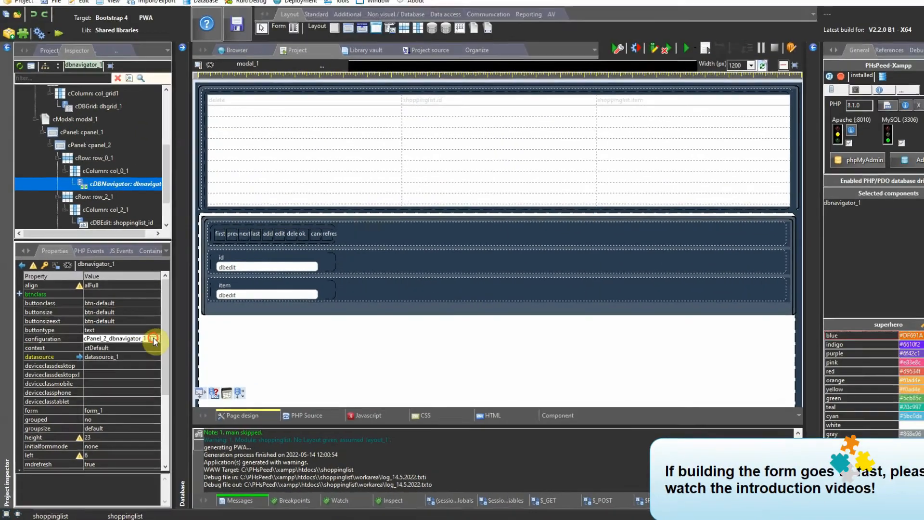
left_click(291, 211)
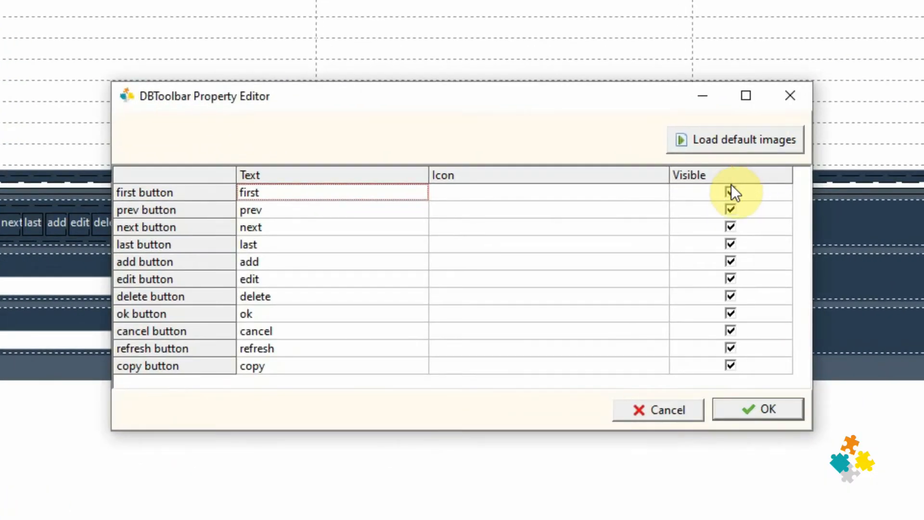
left_click(596, 226)
left_click(735, 210)
left_click(734, 226)
left_click(733, 244)
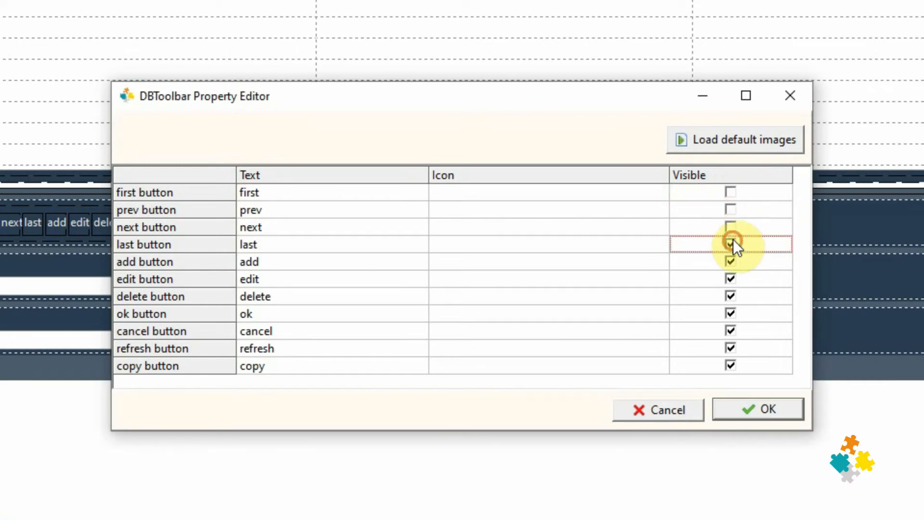
left_click(732, 265)
left_click(729, 279)
left_click(730, 297)
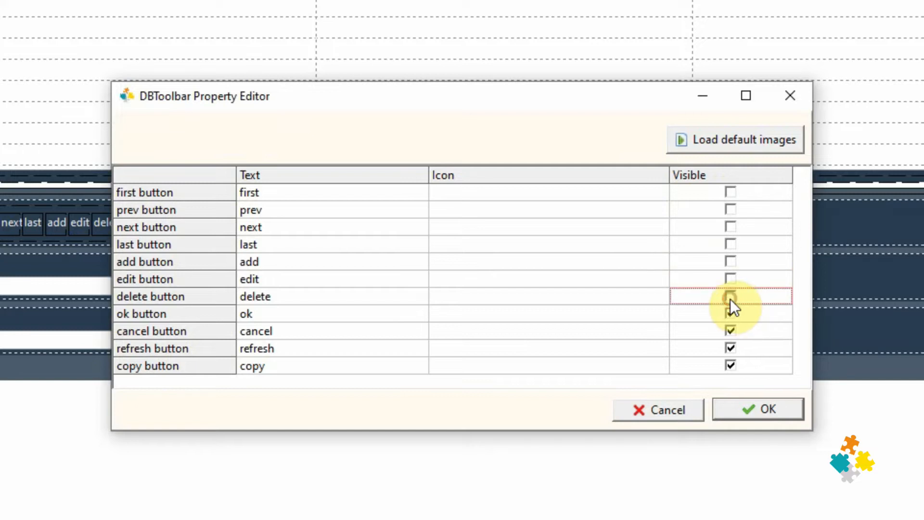
left_click(737, 349)
left_click(732, 364)
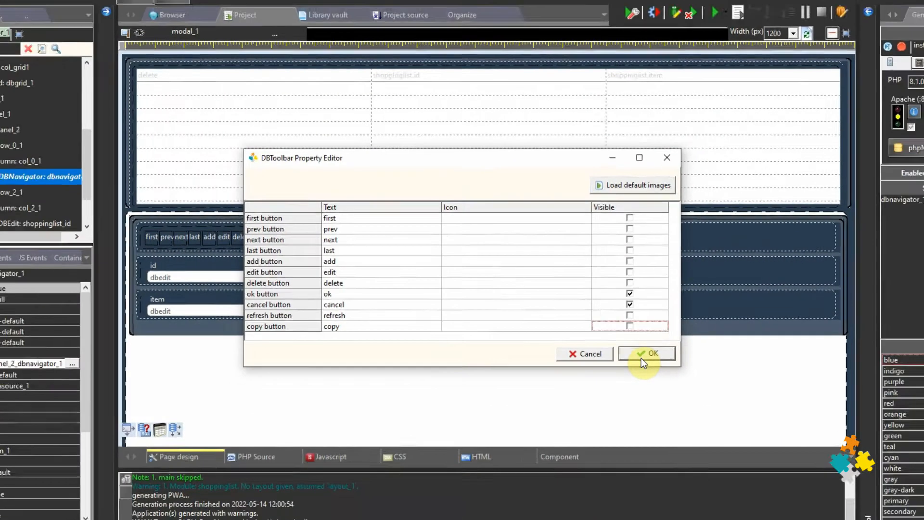
left_click(758, 409)
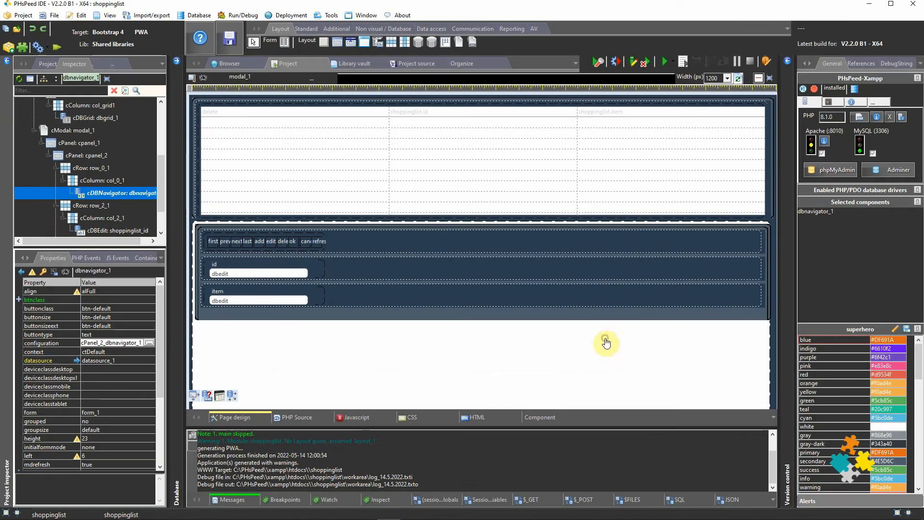
Step: Run the app and open the popup form from the grid to check its navigator buttons, closing it again
left_click(118, 318)
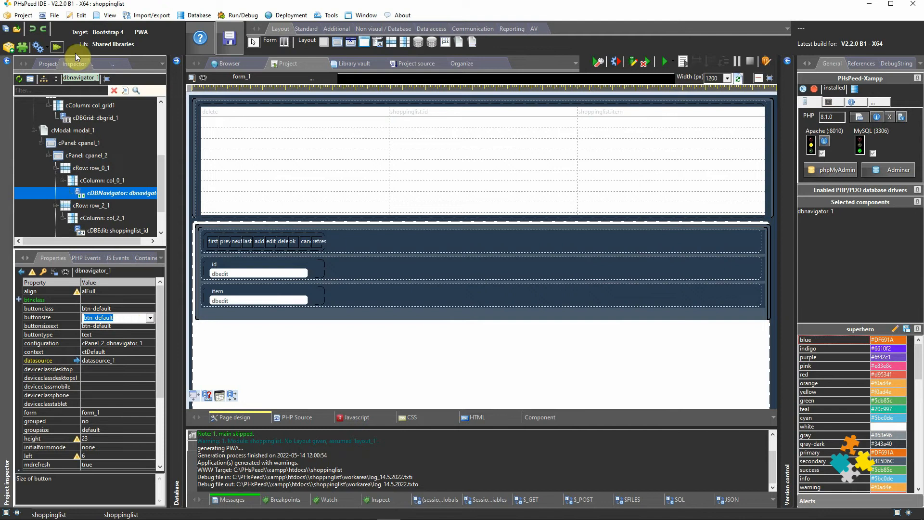
left_click(57, 47)
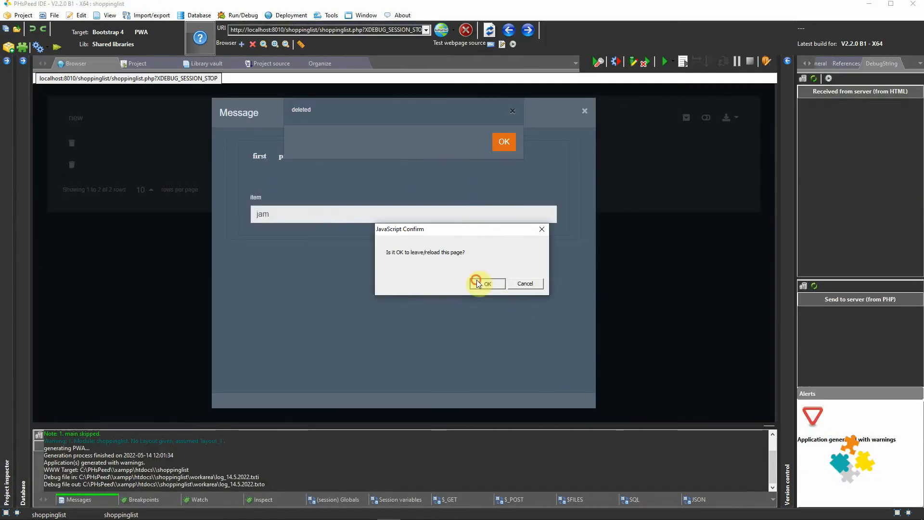
left_click(478, 280)
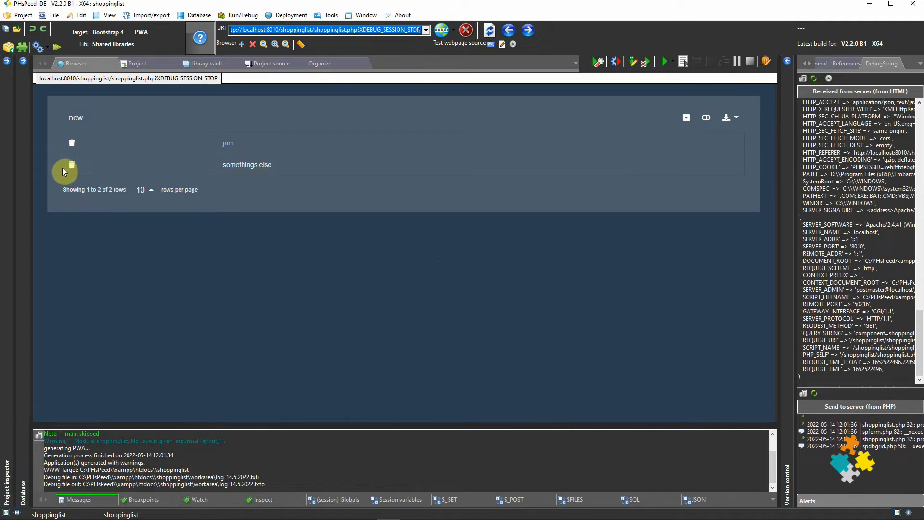
left_click(73, 166)
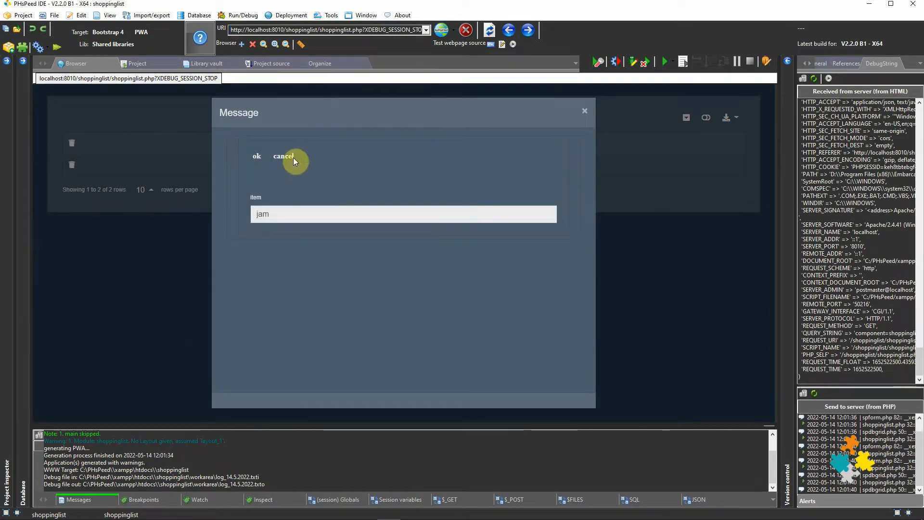
left_click(583, 115)
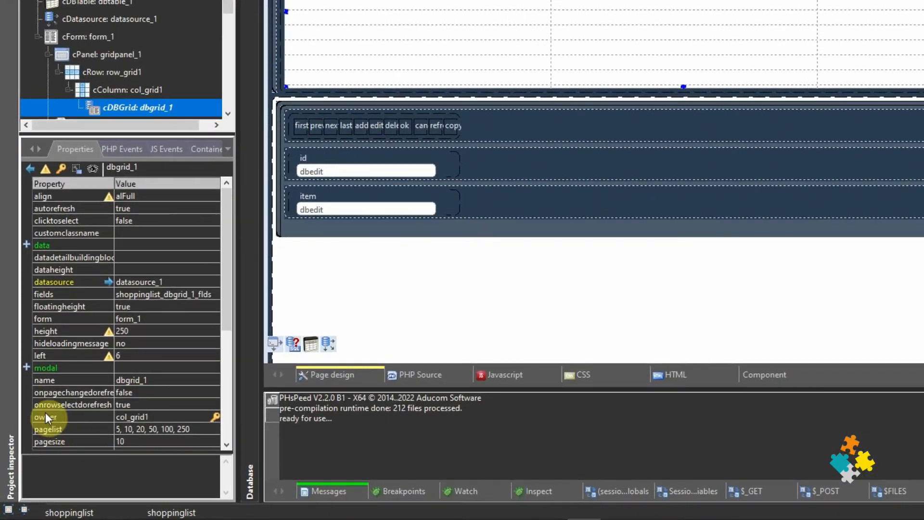
Step: Set the grid's modalbuttonclass property to btn-success and run the app
left_click(25, 367)
left_click(145, 380)
left_click(213, 380)
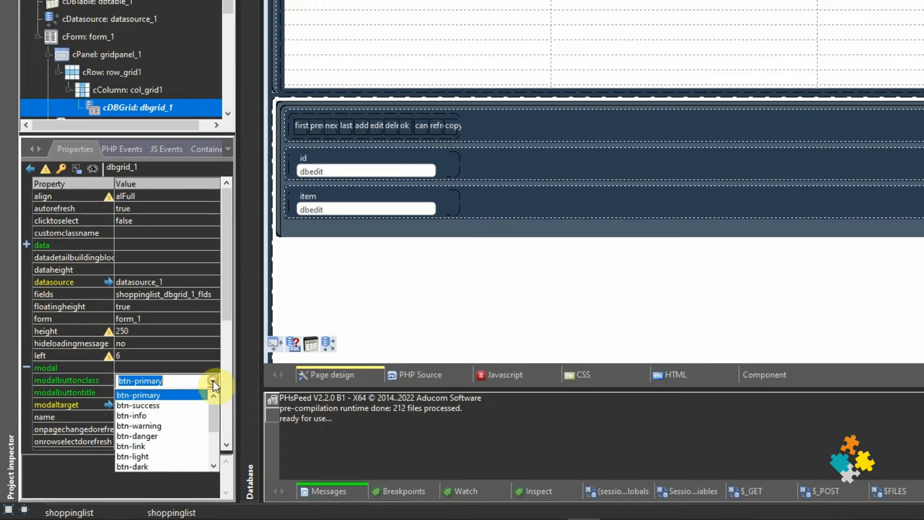
left_click(200, 403)
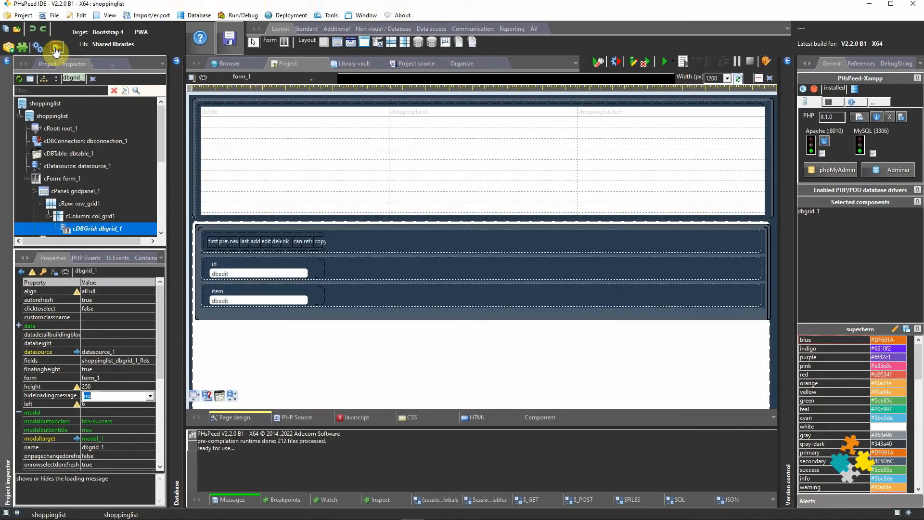
left_click(57, 48)
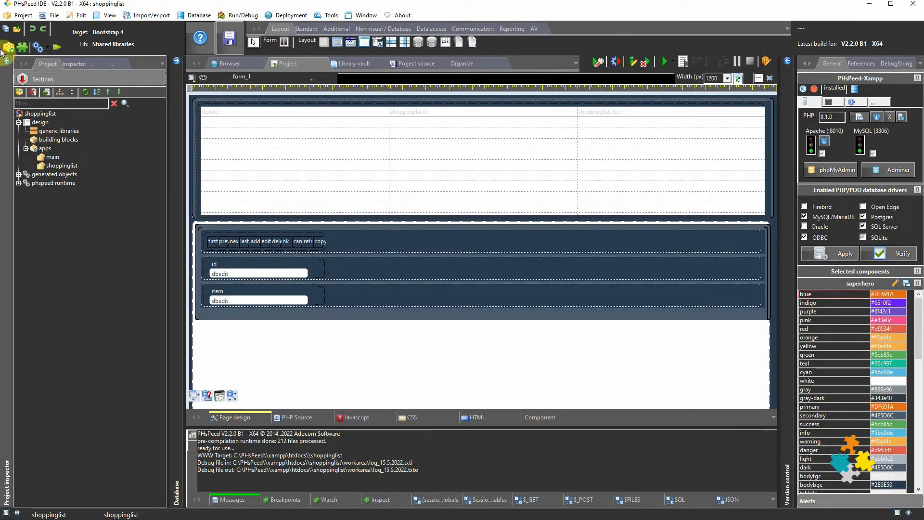
Step: In the project properties' PWA settings, set the start url to shoppinglist.php
left_click(19, 15)
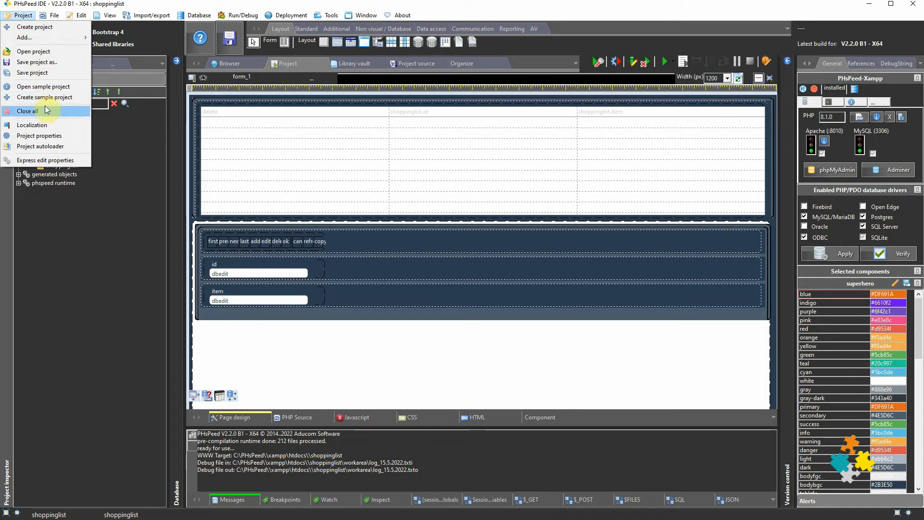
left_click(50, 137)
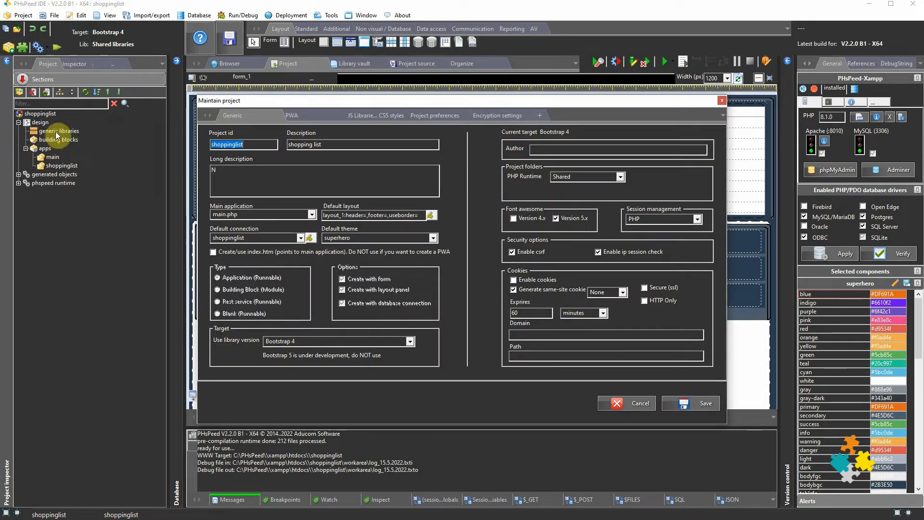
left_click(302, 116)
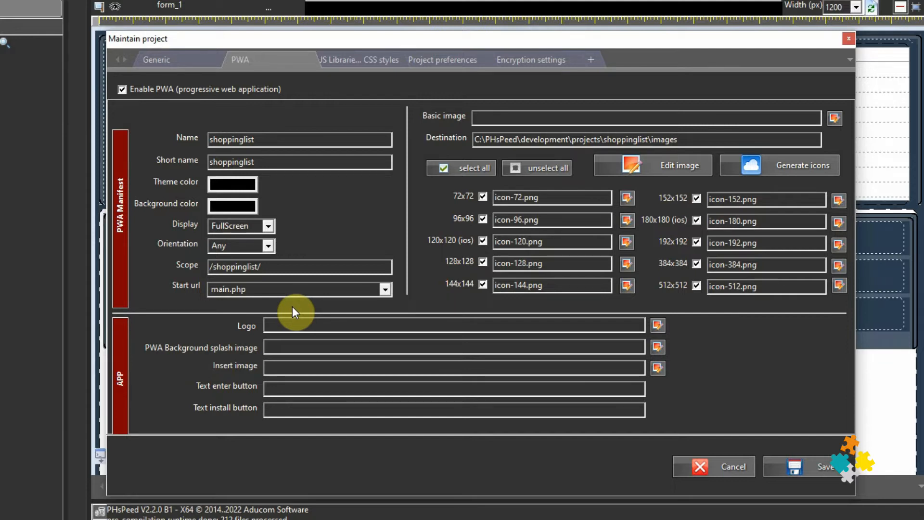
left_click(385, 289)
left_click(378, 313)
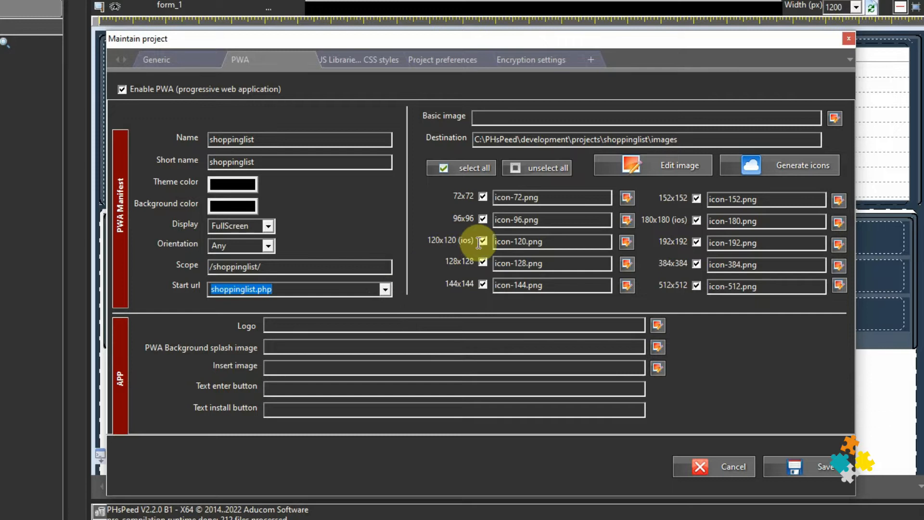
Step: Choose alexasbg.png from the project's images folder as the basic image for the PWA icons
left_click(836, 118)
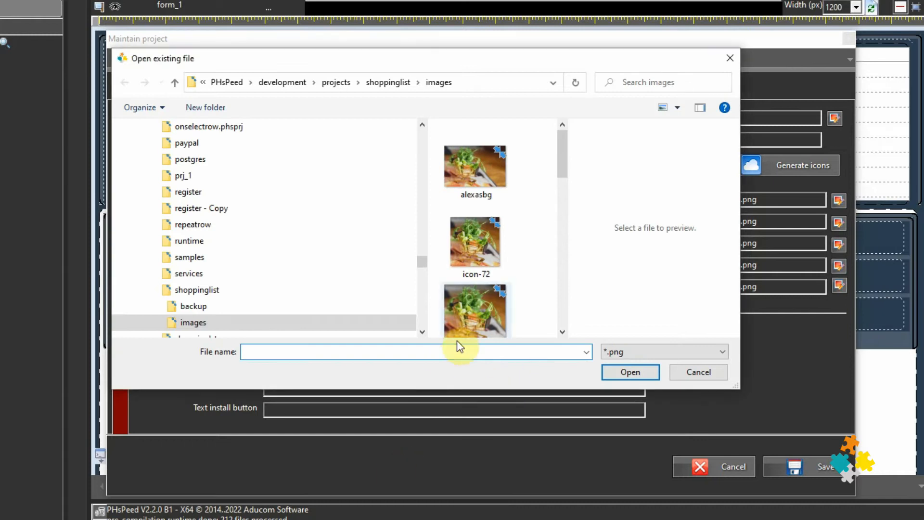
right_click(484, 160)
left_click(463, 173)
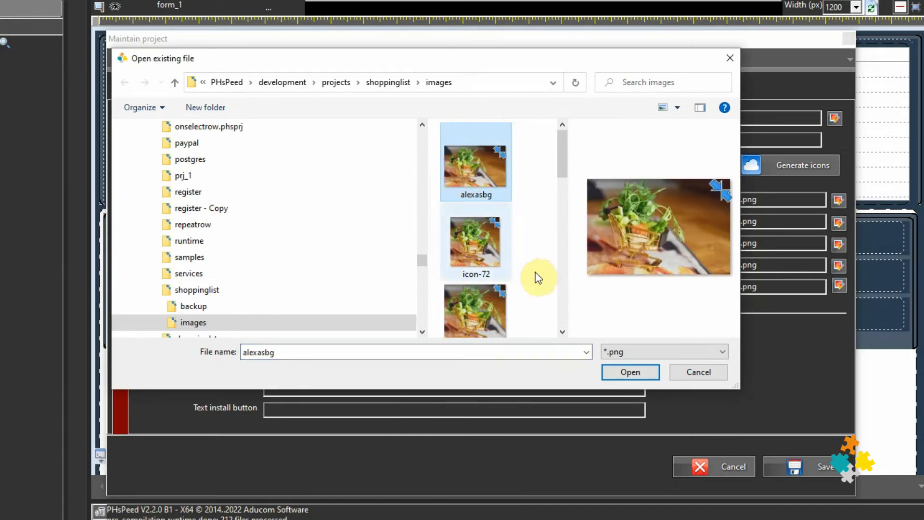
left_click(625, 377)
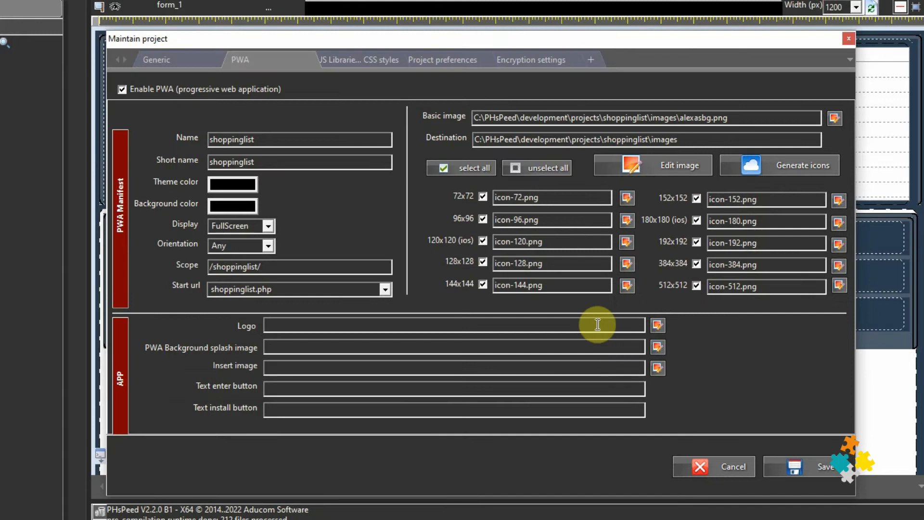
Step: Crop the basic image to a square of about 302 by 302 pixels around the shopping cart and save it as icon
left_click(659, 164)
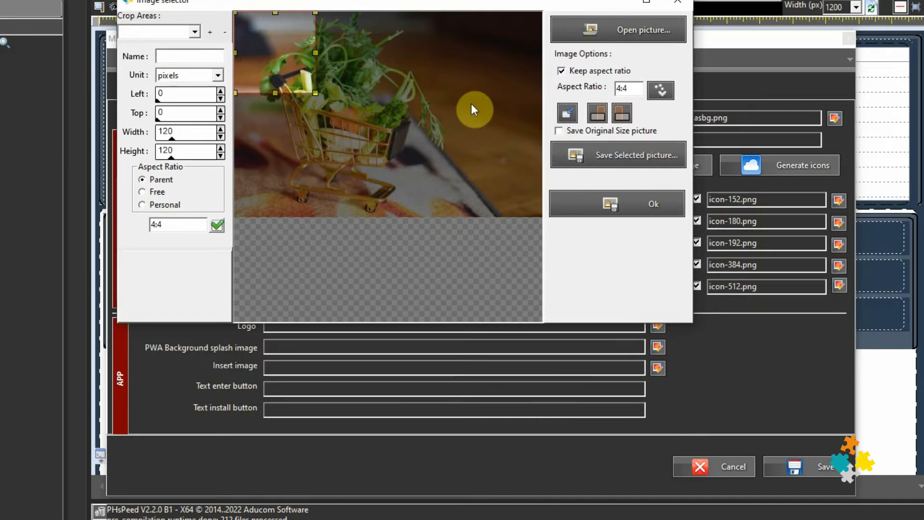
left_click_drag(282, 103, 540, 266)
left_click_drag(319, 124, 337, 126)
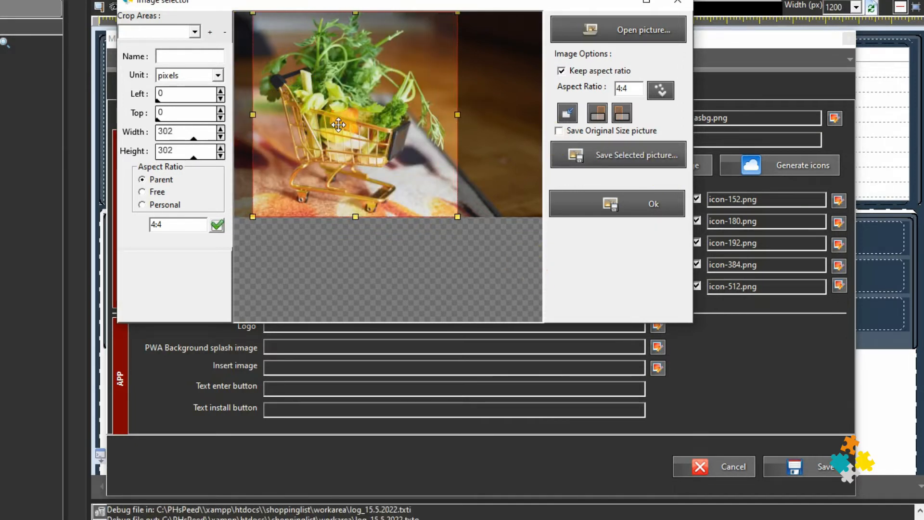
left_click(646, 156)
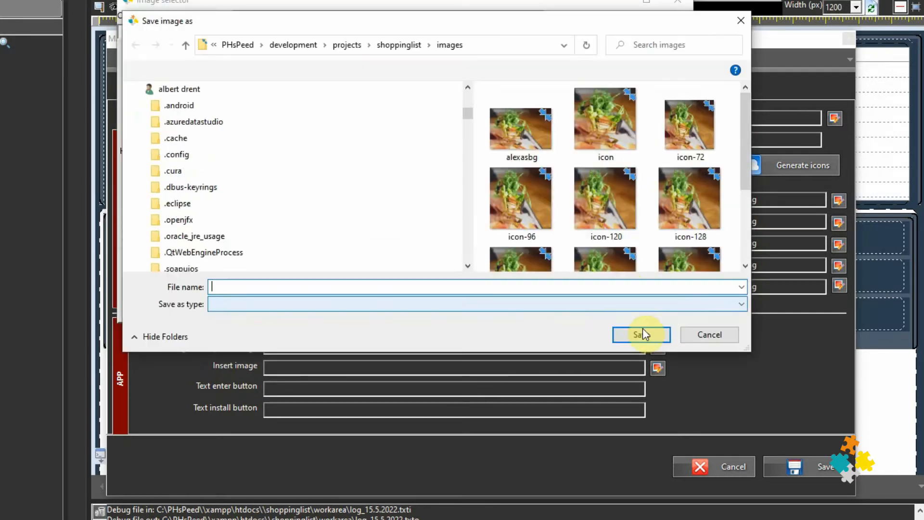
left_click(599, 144)
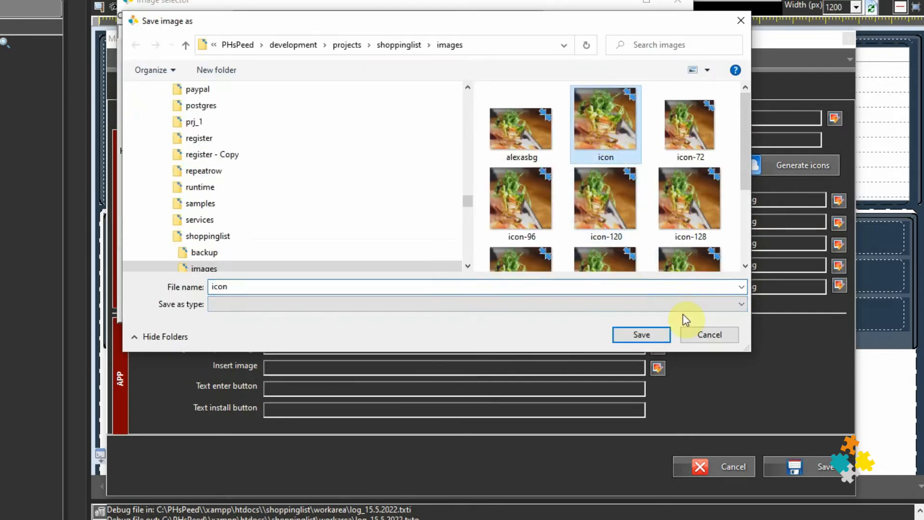
left_click(642, 333)
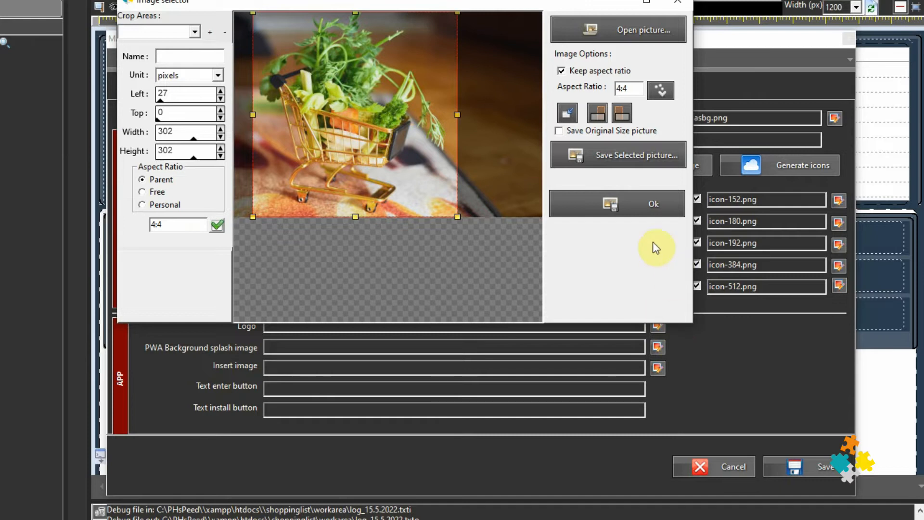
left_click(636, 206)
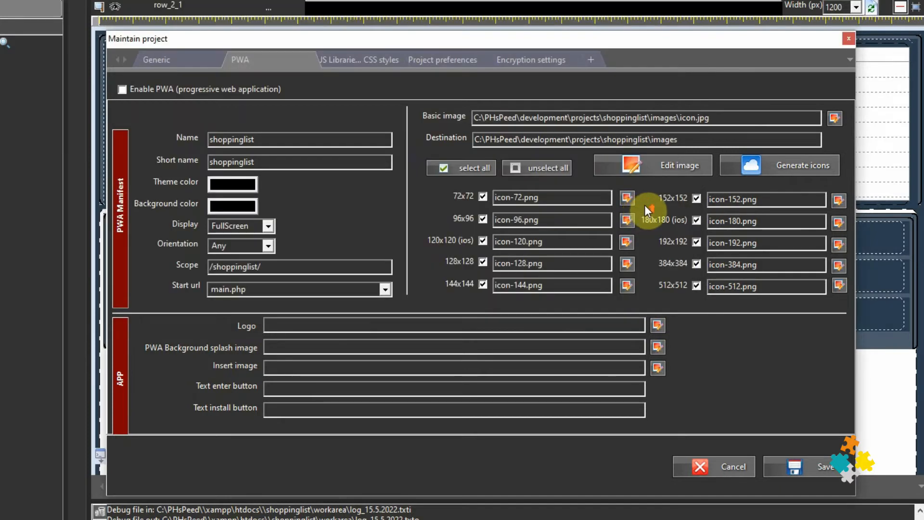
Step: Generate the PWA icons from the cropped image and set alexasbg.png as the PWA background splash image
left_click(761, 168)
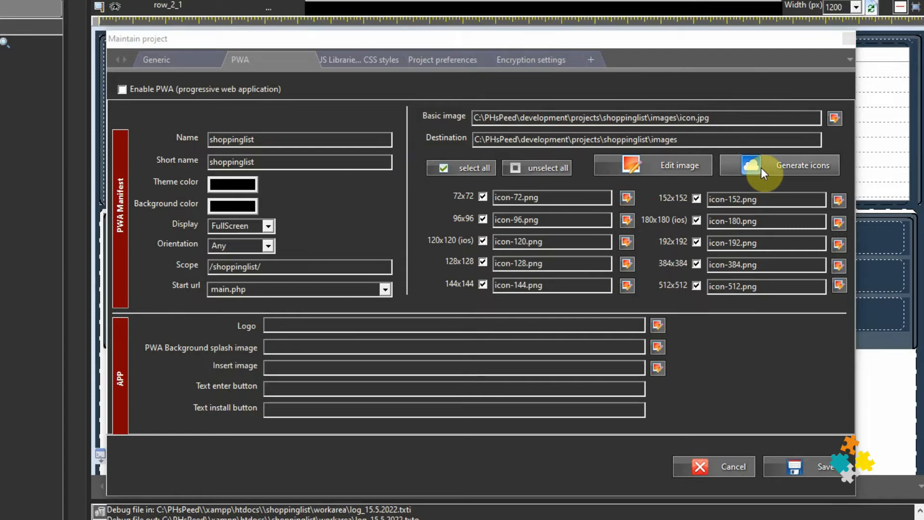
left_click(657, 347)
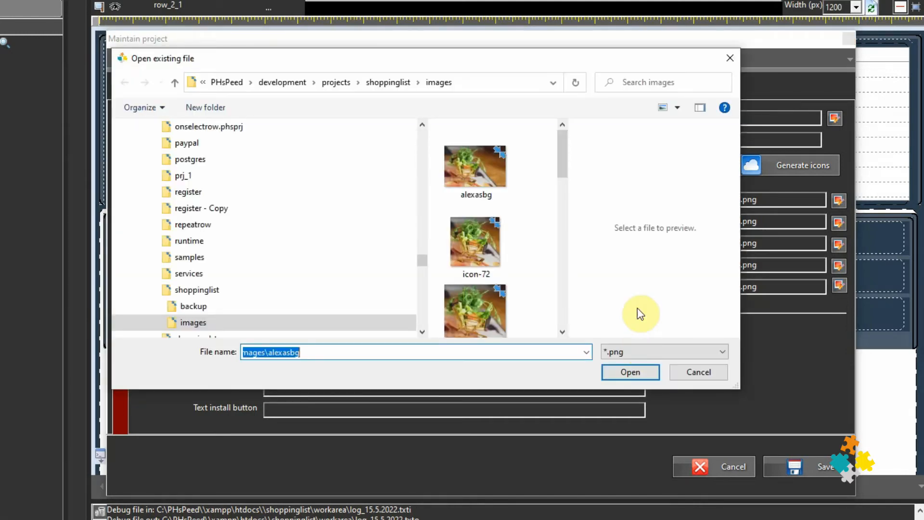
left_click(483, 178)
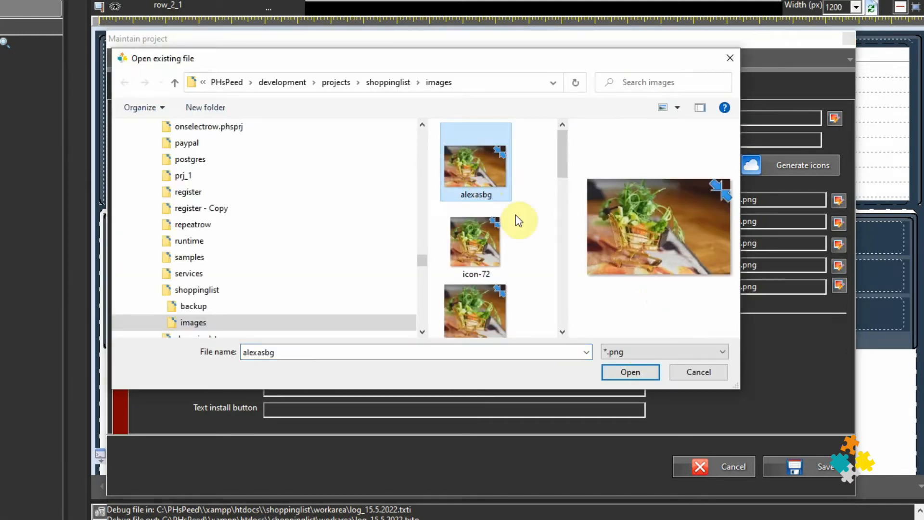
left_click(629, 373)
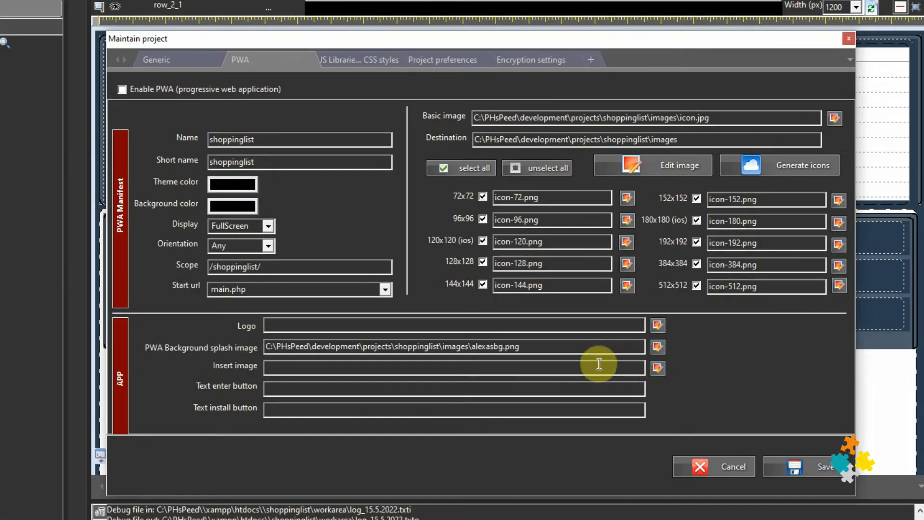
Step: Set the app logo to phsphor_s.png from the development folder's _libs\ico\sys subfolder
left_click(657, 327)
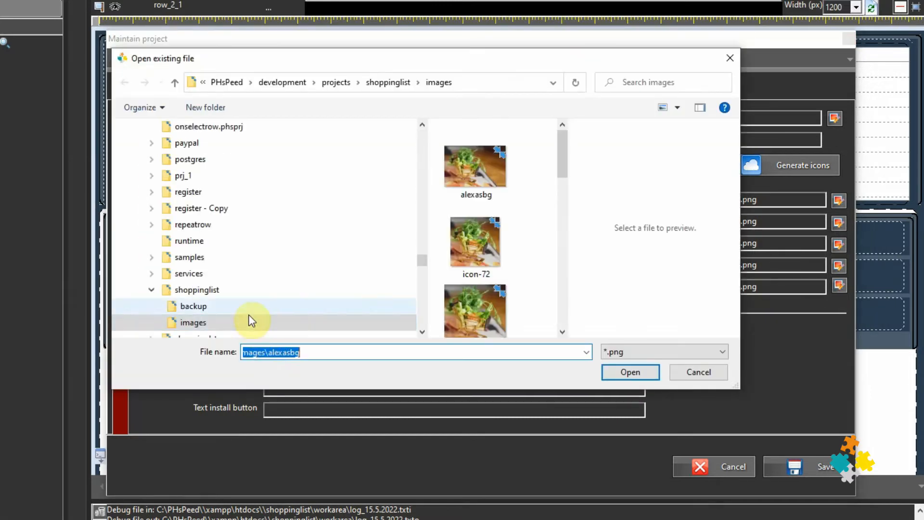
left_click(276, 83)
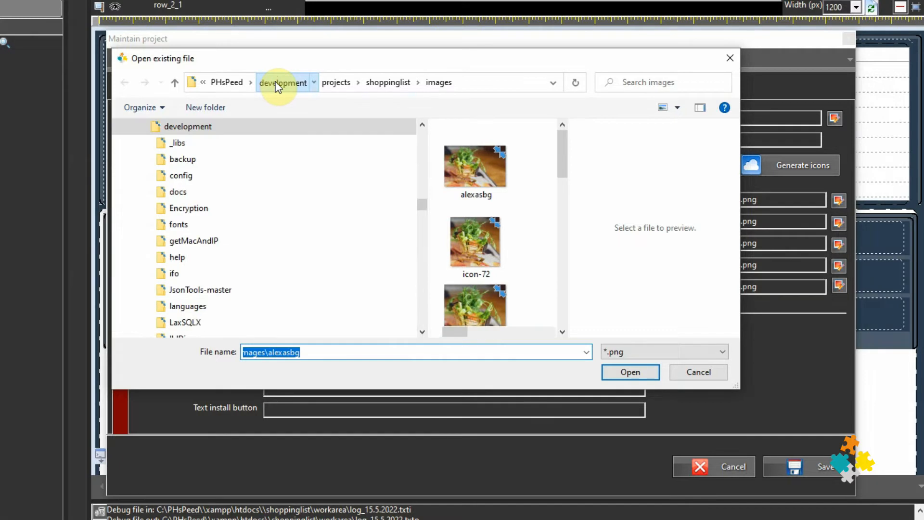
scroll(510, 251, "up", 3)
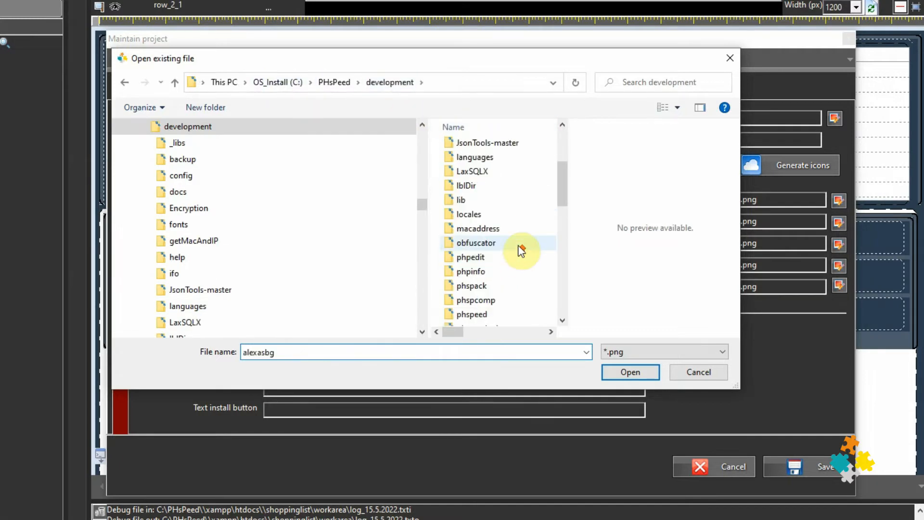
left_click_drag(564, 187, 571, 162)
left_click(532, 153)
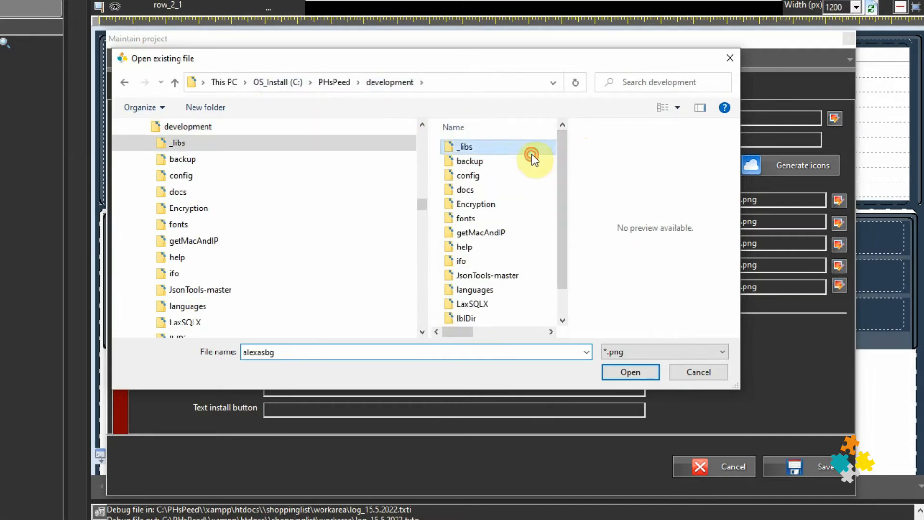
double_click(531, 154)
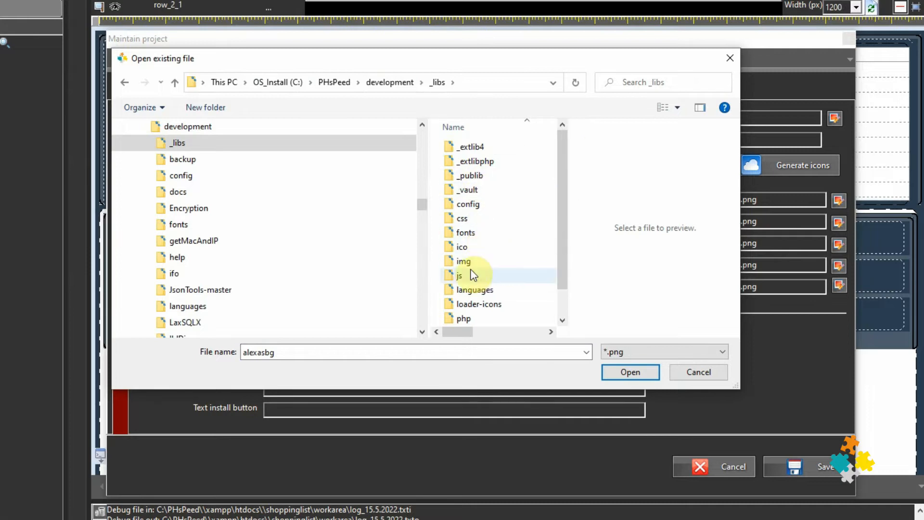
double_click(460, 248)
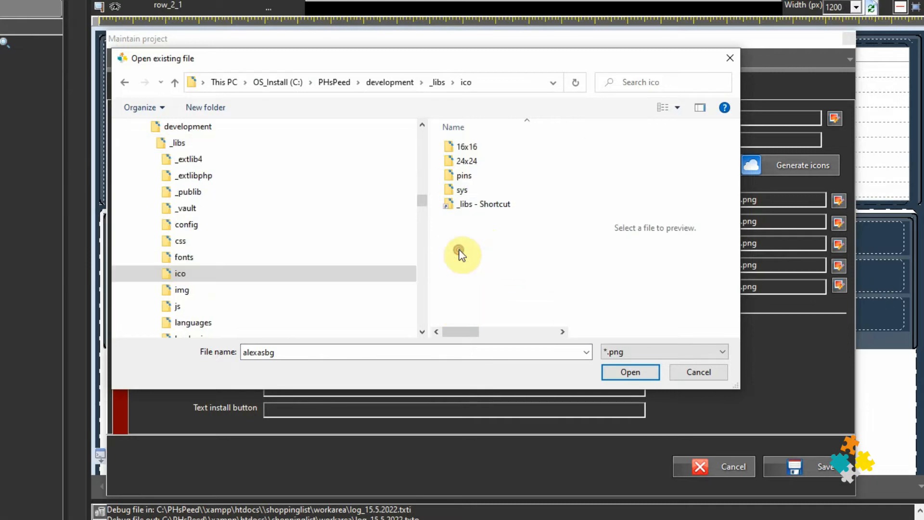
double_click(472, 192)
left_click_drag(563, 140, 551, 328)
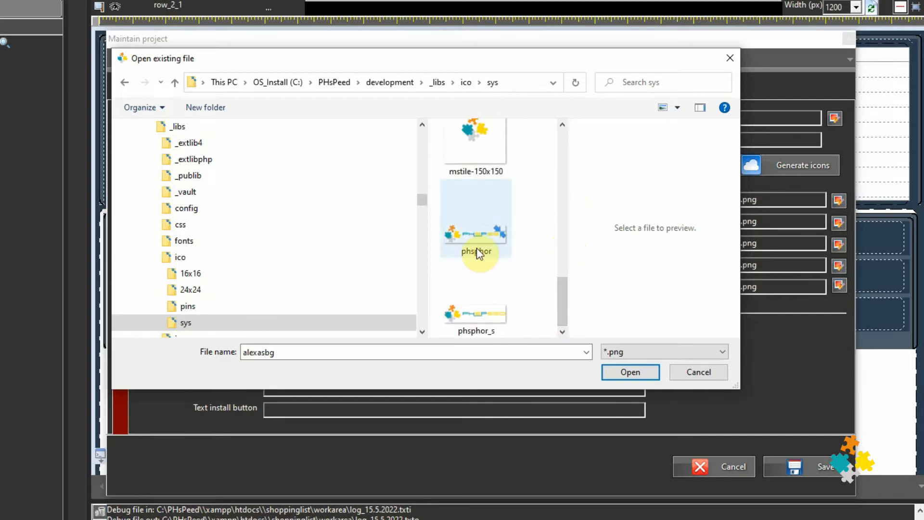
left_click(483, 313)
left_click(637, 371)
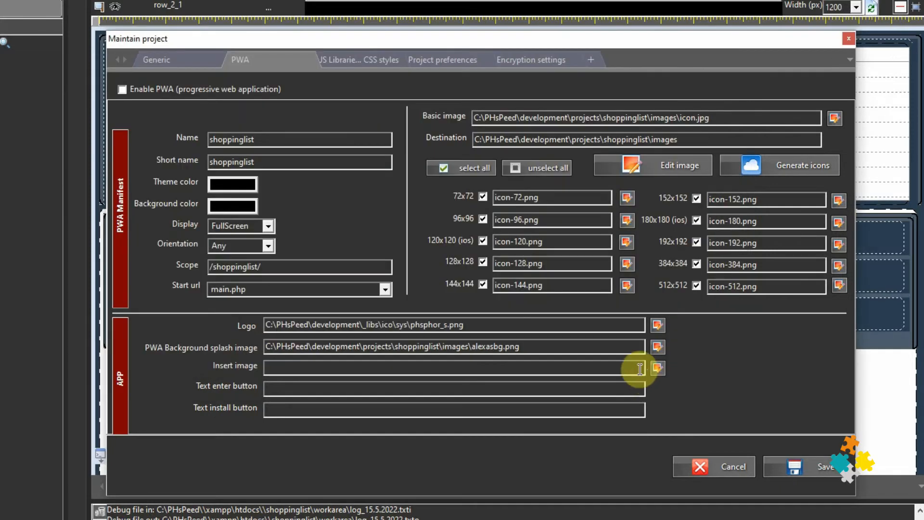
Step: Set the PWA enter button text to Start and the install button text to Install, and save the project settings
left_click(337, 393)
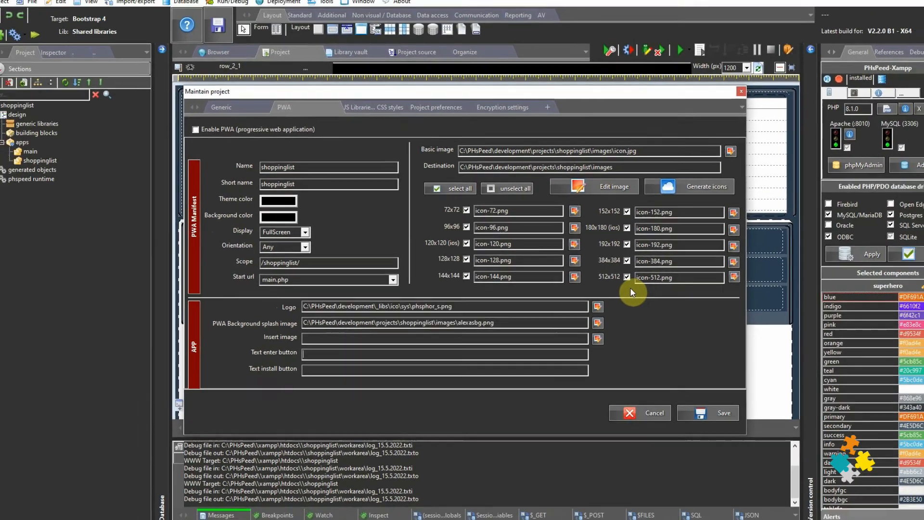
type("Start")
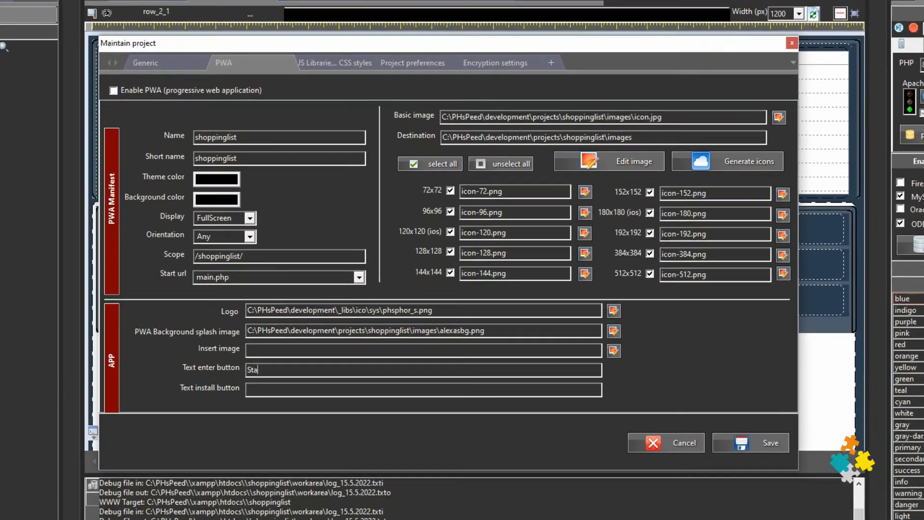
key("Tab")
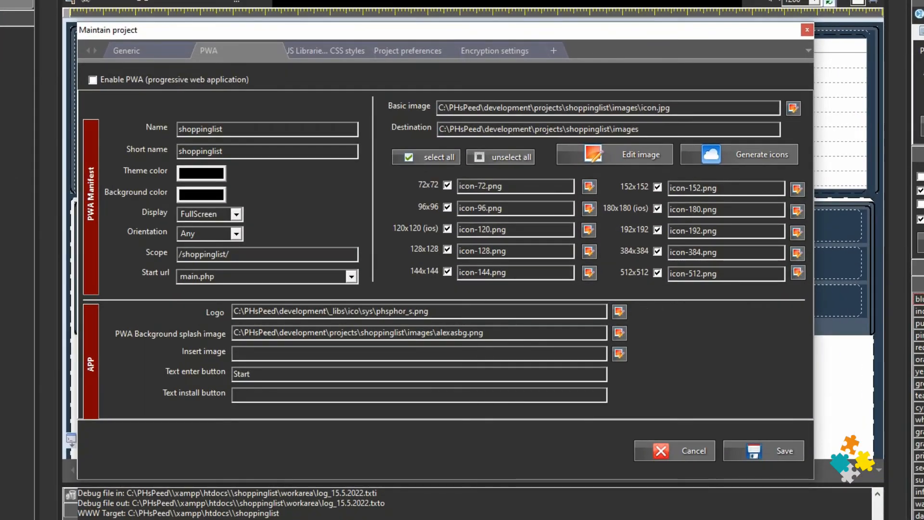
type("Install")
left_click(758, 453)
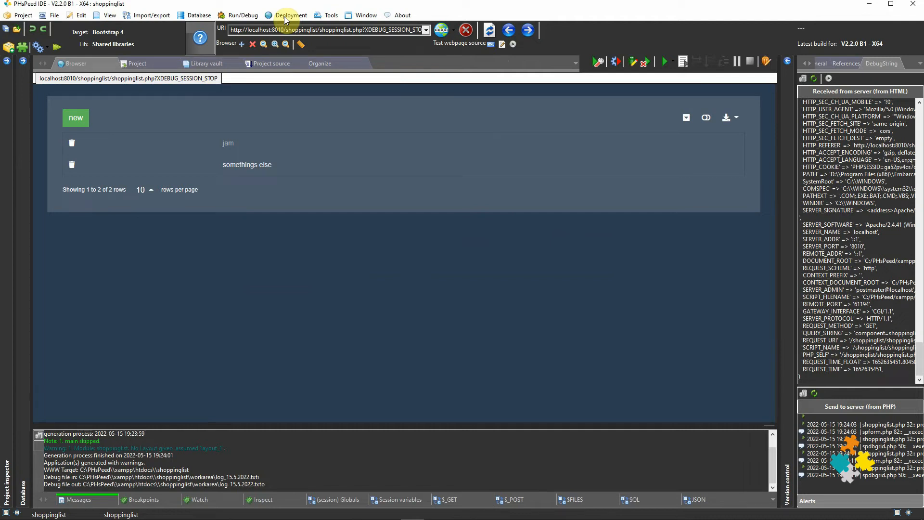
Step: Deploy the shoppinglist project's images to the local server
left_click(286, 16)
left_click(295, 83)
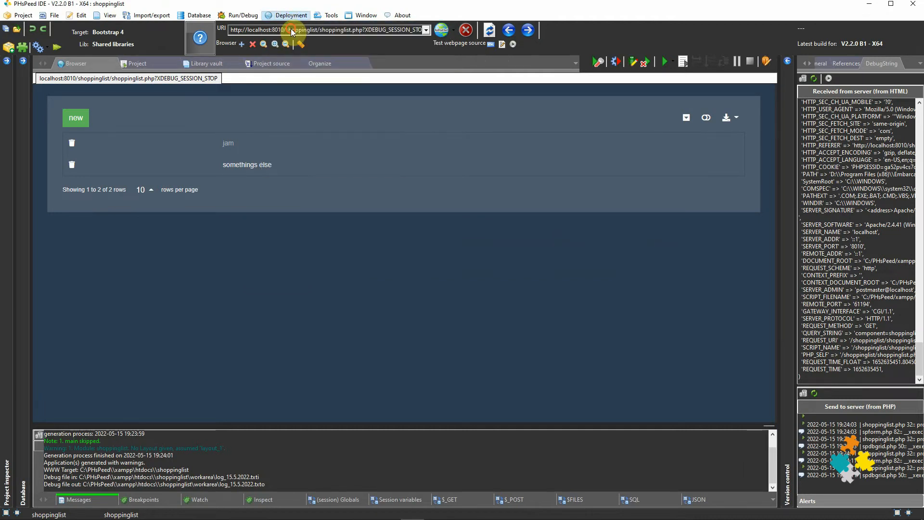
left_click(520, 351)
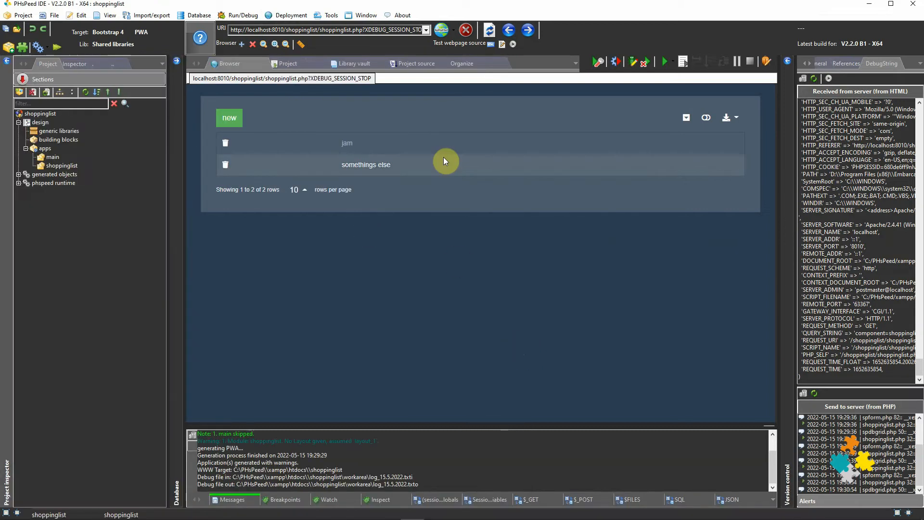
Step: Launch the shopping list in Chrome and go to localhost:8010/shoppinglist/index.html
left_click(448, 30)
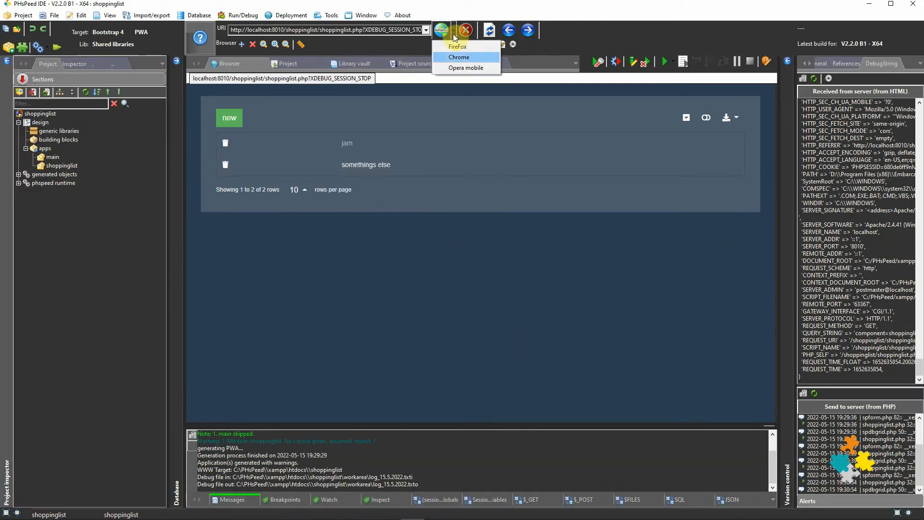
left_click(457, 62)
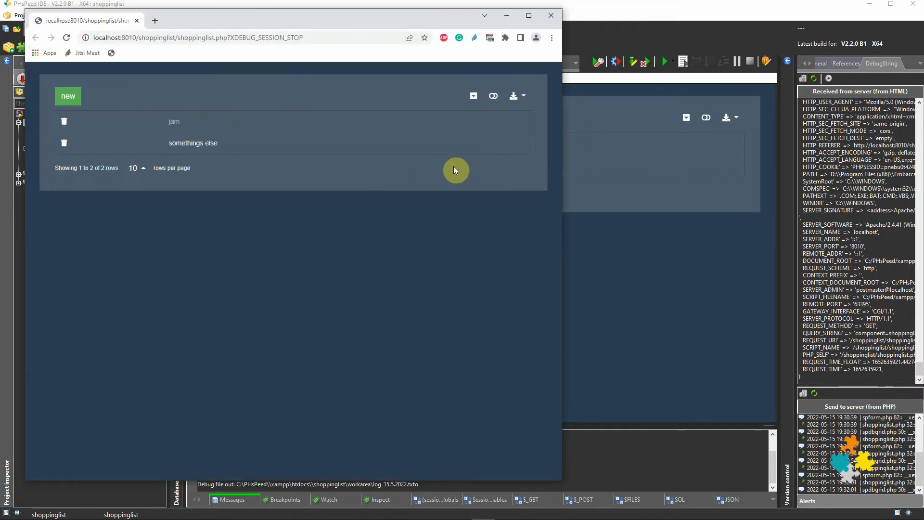
left_click(185, 37)
left_click(202, 37)
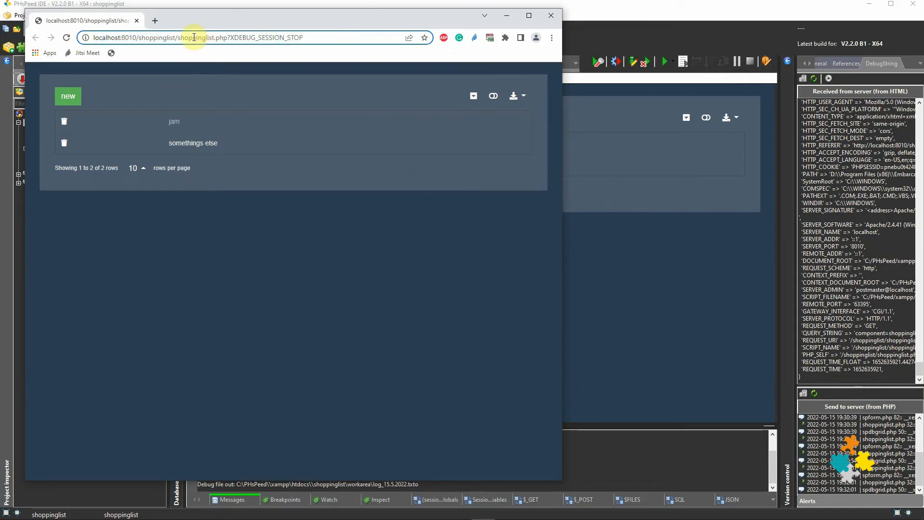
left_click_drag(178, 37, 607, 29)
type("index.html")
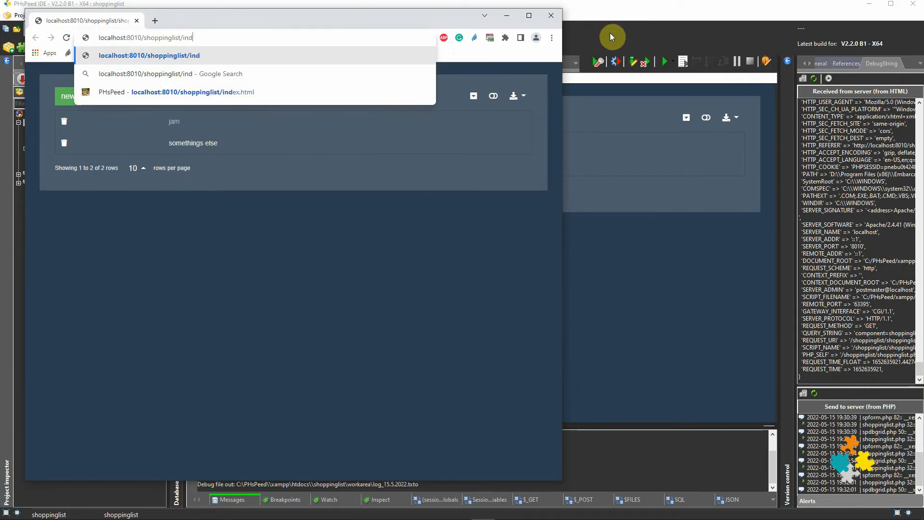
key("Return")
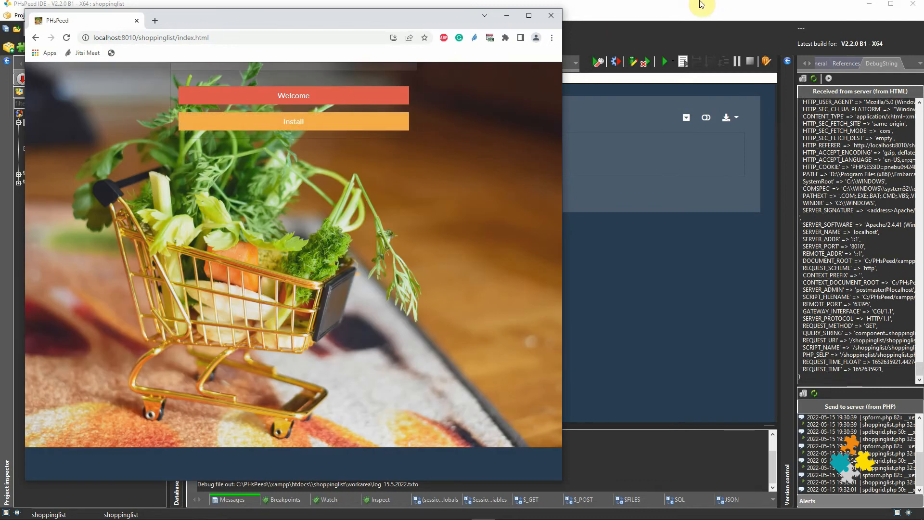
Step: Generate a mobile Lighthouse report for the start page in the developer tools, widen the browser window and check the PWA rating
key("F12")
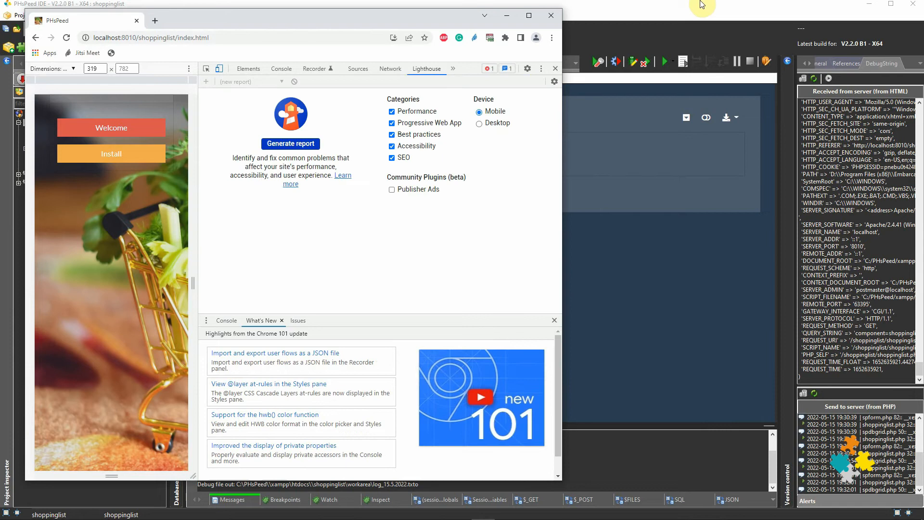
left_click(303, 144)
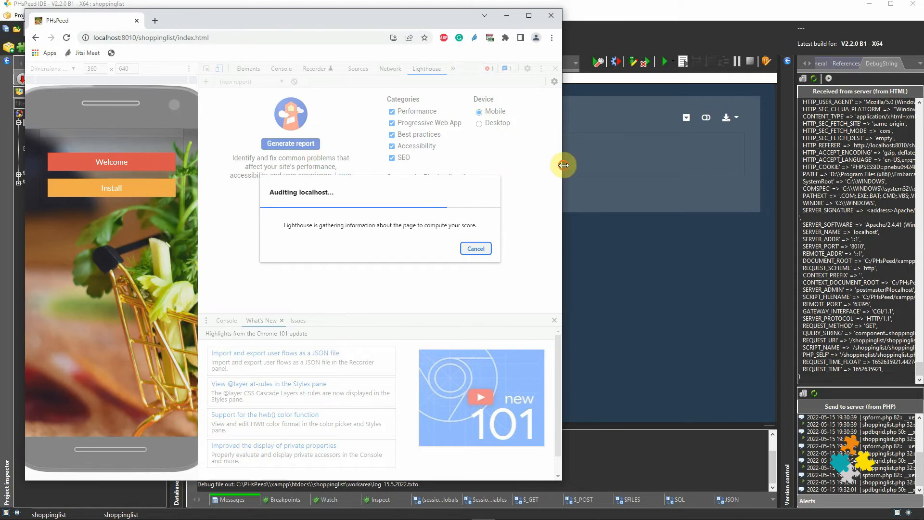
left_click_drag(563, 165, 683, 157)
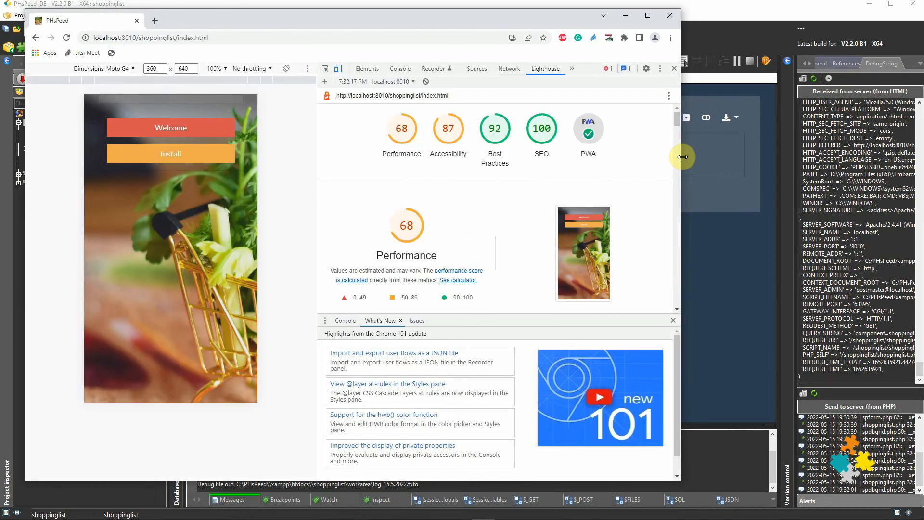
left_click(591, 134)
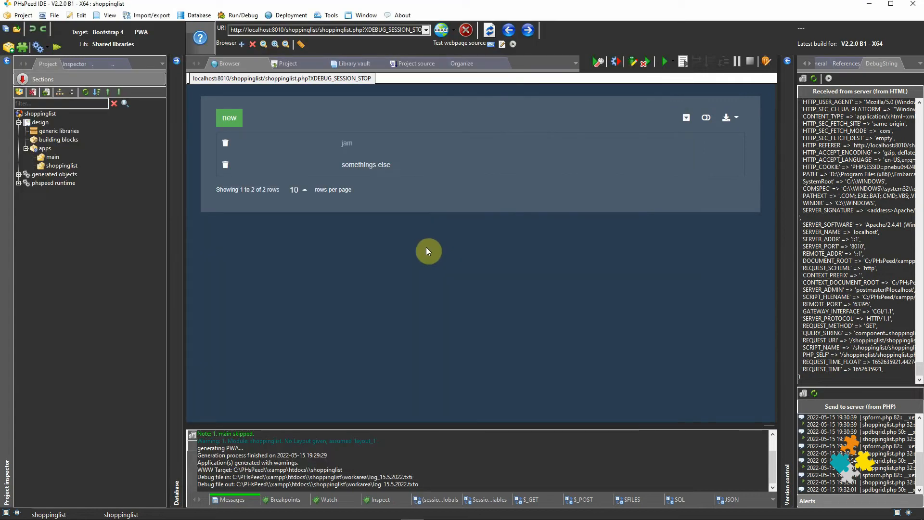
Step: Examine the generated PWA files manifest.json, index.html, offline.html, pwa.css and pwa.js in the project tree
left_click(18, 174)
left_click(26, 209)
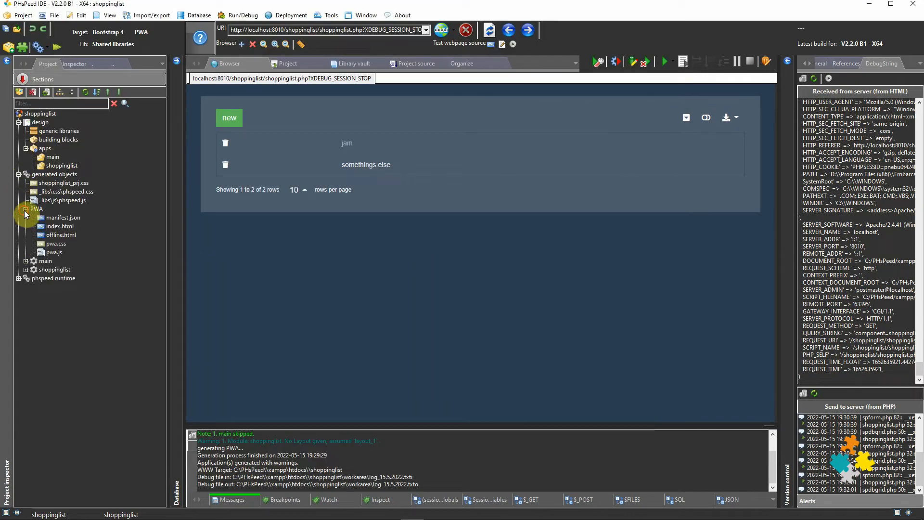
left_click(70, 218)
left_click(68, 226)
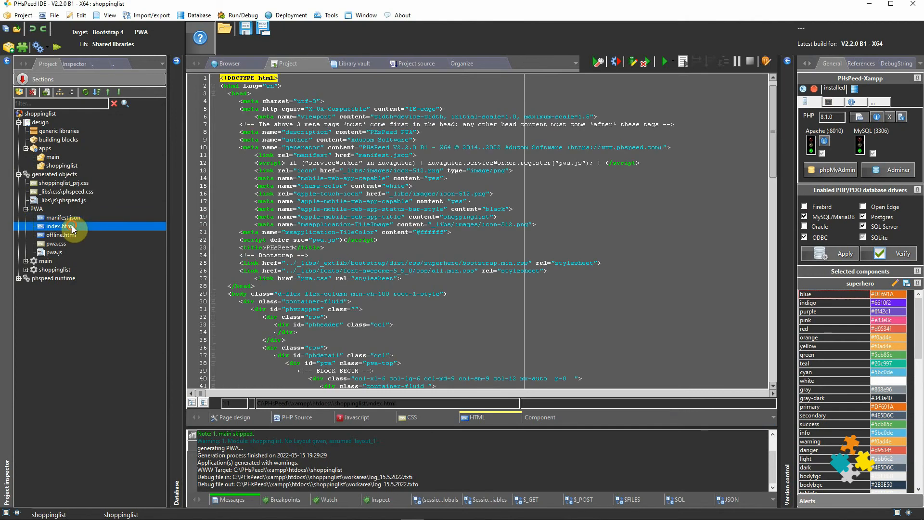
left_click(70, 235)
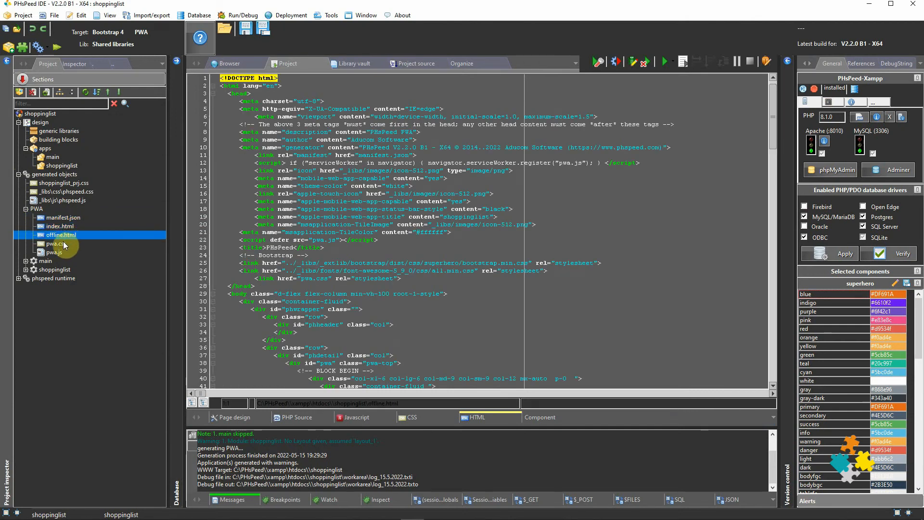
left_click(63, 244)
left_click(61, 253)
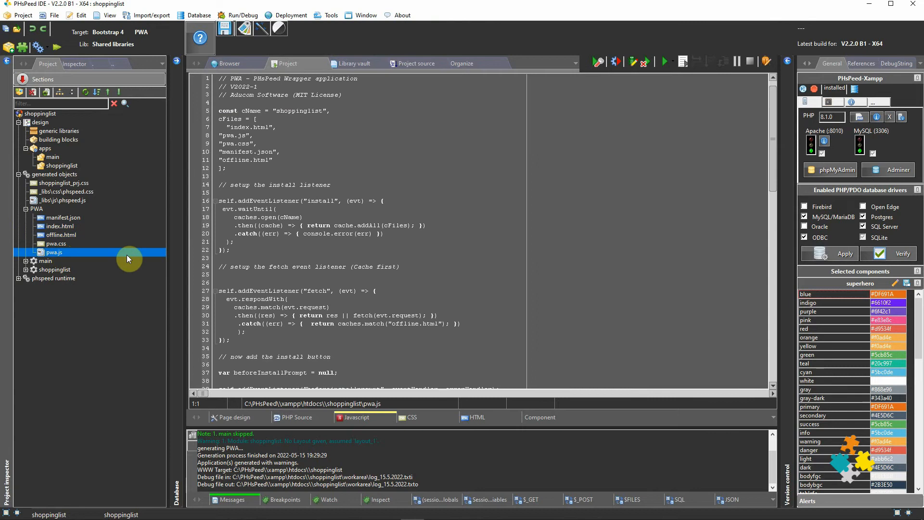
left_click(46, 261)
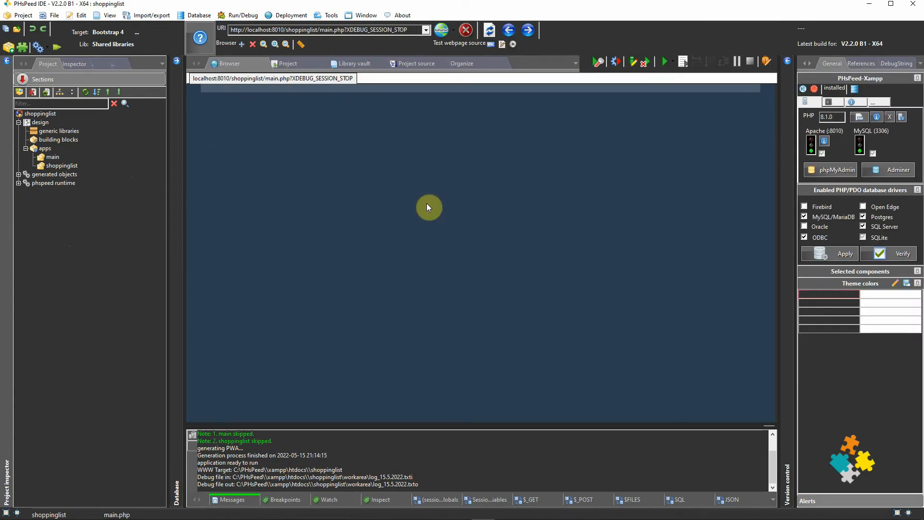
Step: Promote the project code for the production environment, filling in the app's production root folder in the PWA settings
left_click(291, 15)
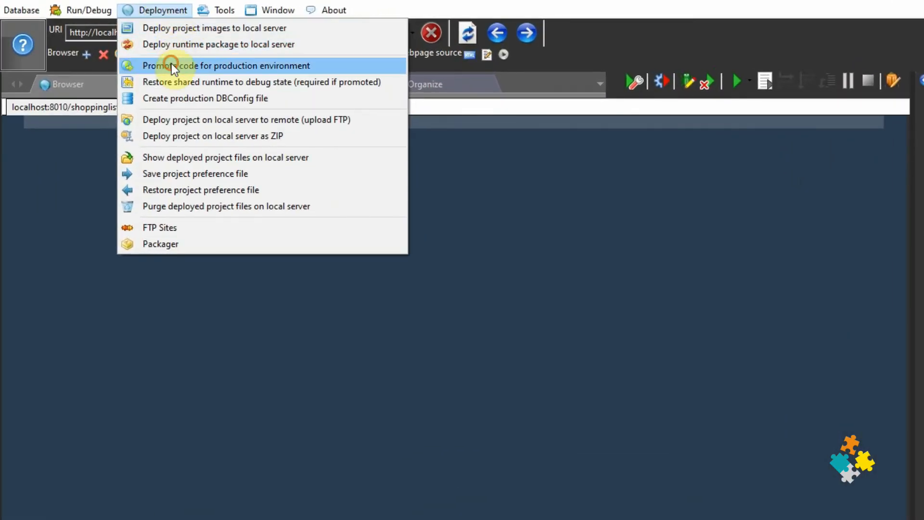
left_click(172, 67)
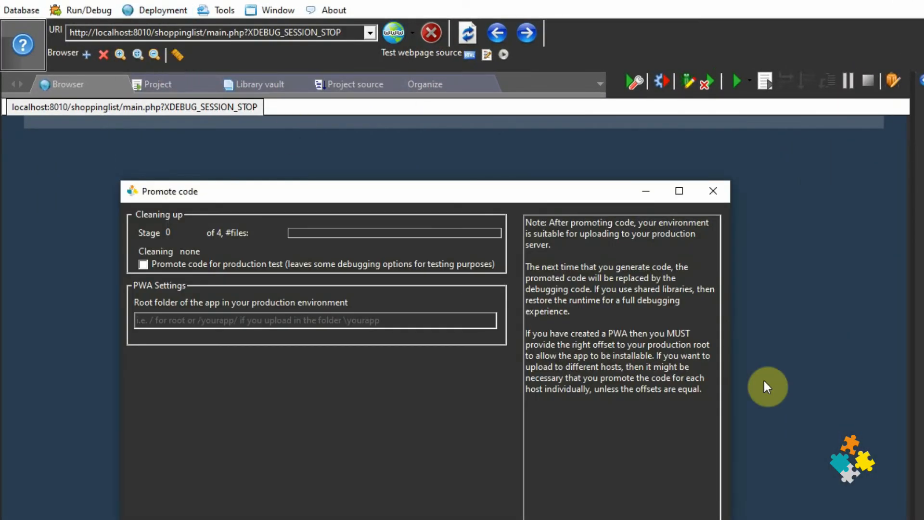
left_click(142, 324)
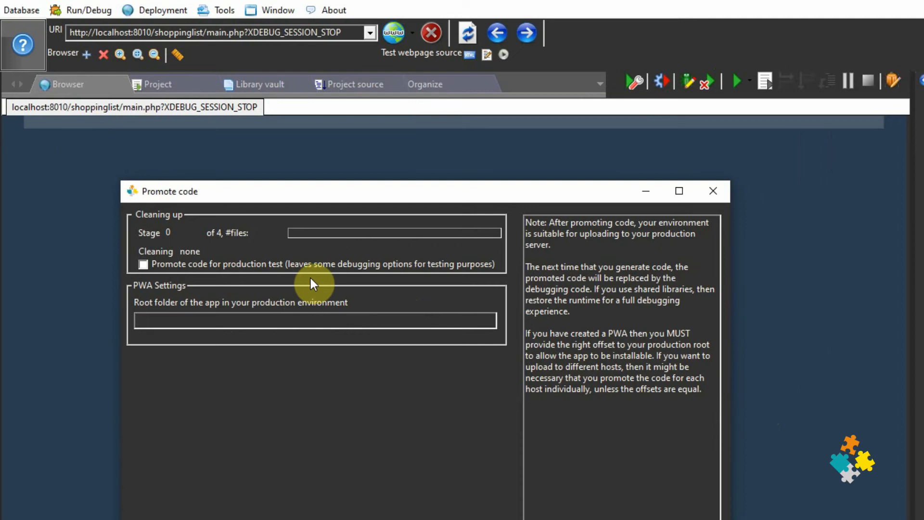
type("shopp")
key("BackSpace")
key("BackSpace")
key("BackSpace")
key("BackSpace")
key("BackSpace")
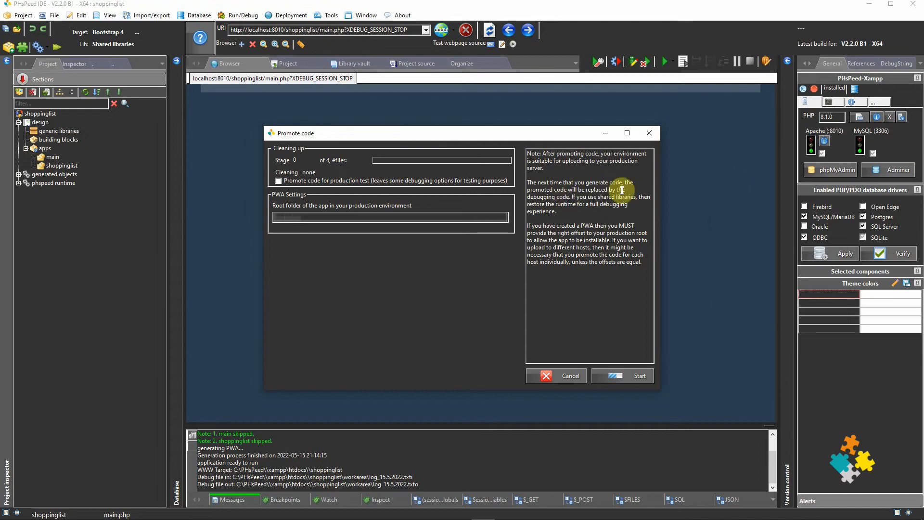
left_click(628, 377)
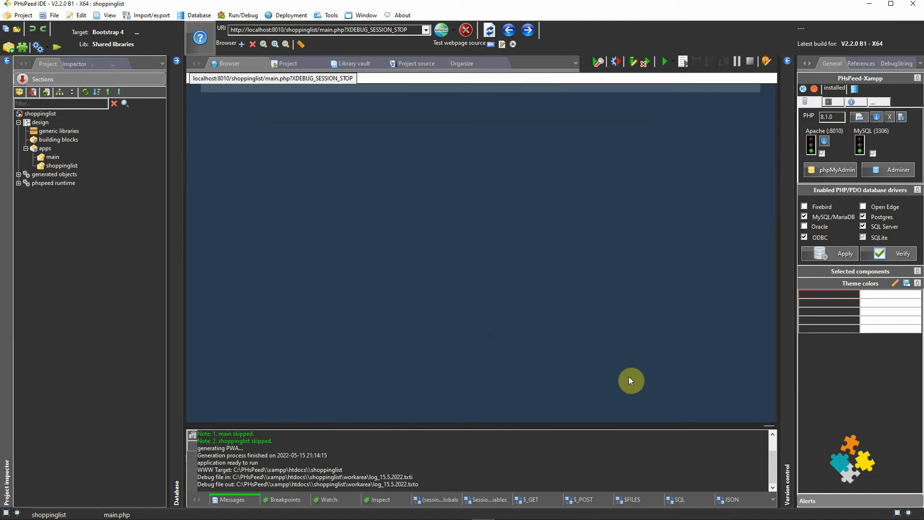
Step: Create the production DBConfig file from the shoppinglist database connection with the PDO_MYSQL driver
left_click(196, 15)
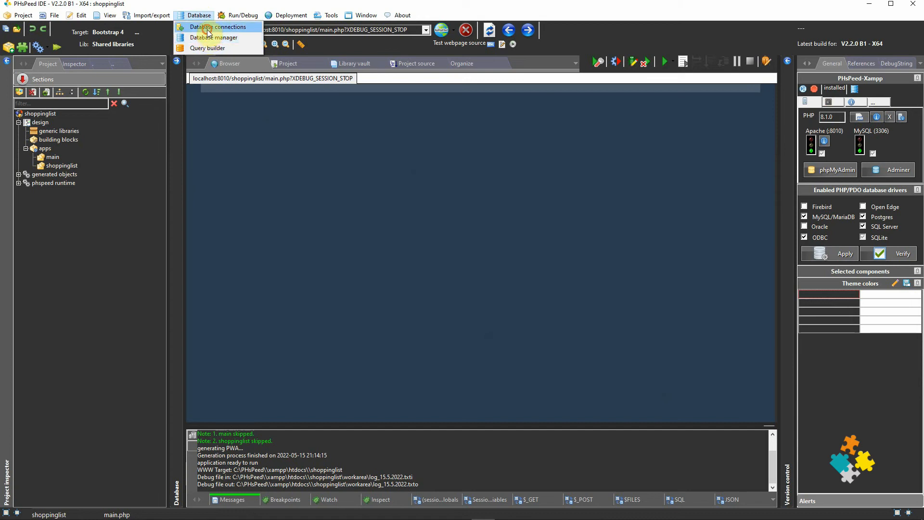
left_click(207, 28)
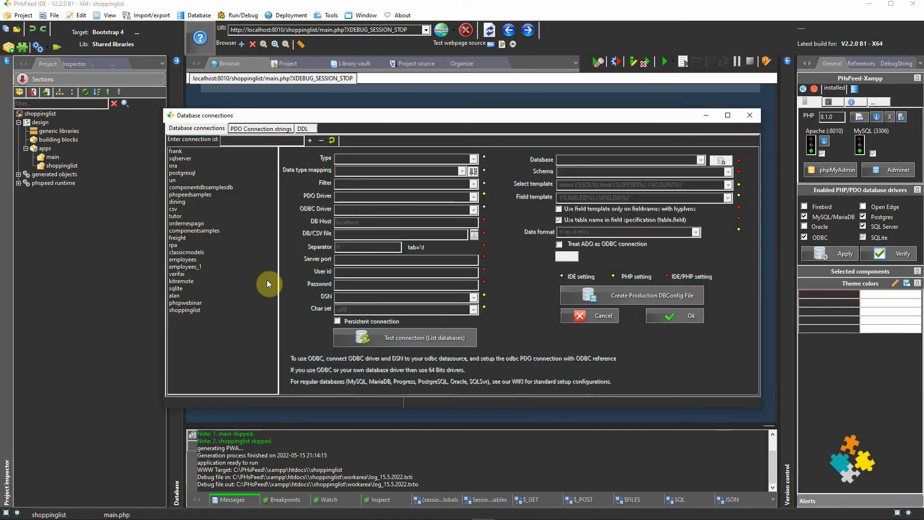
left_click(199, 310)
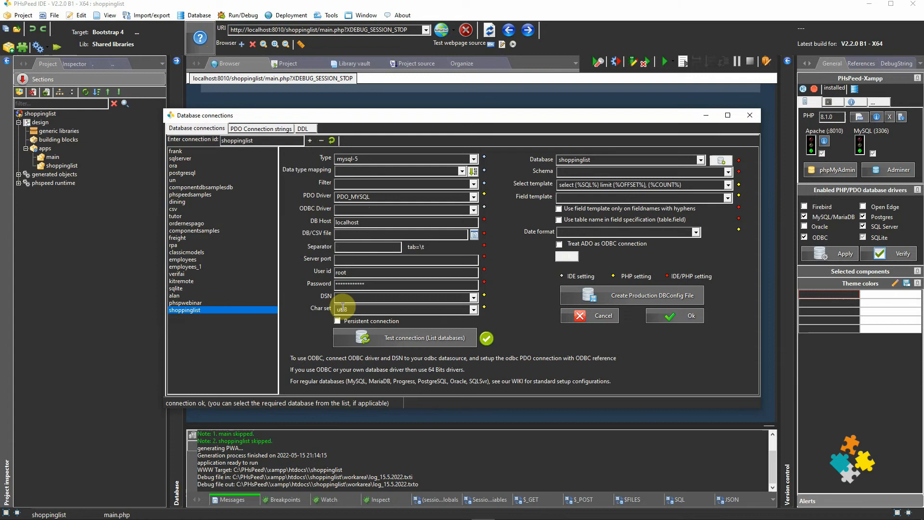
left_click(634, 295)
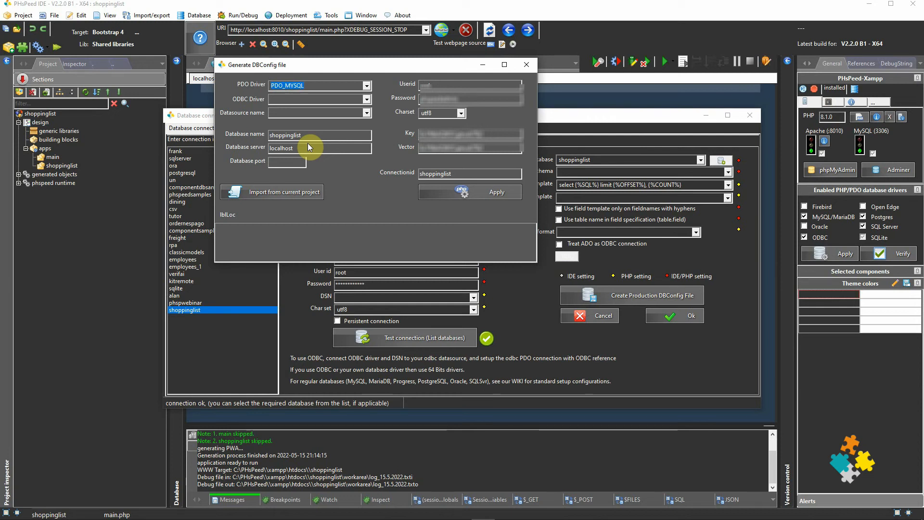
left_click(489, 192)
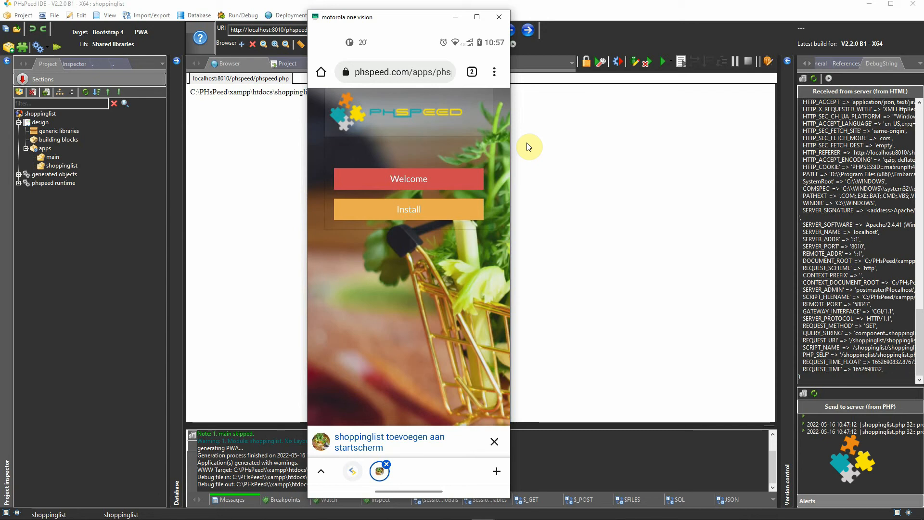
Step: Install the shoppinglist app on the mirrored phone from its start page and open the installed app
left_click(407, 210)
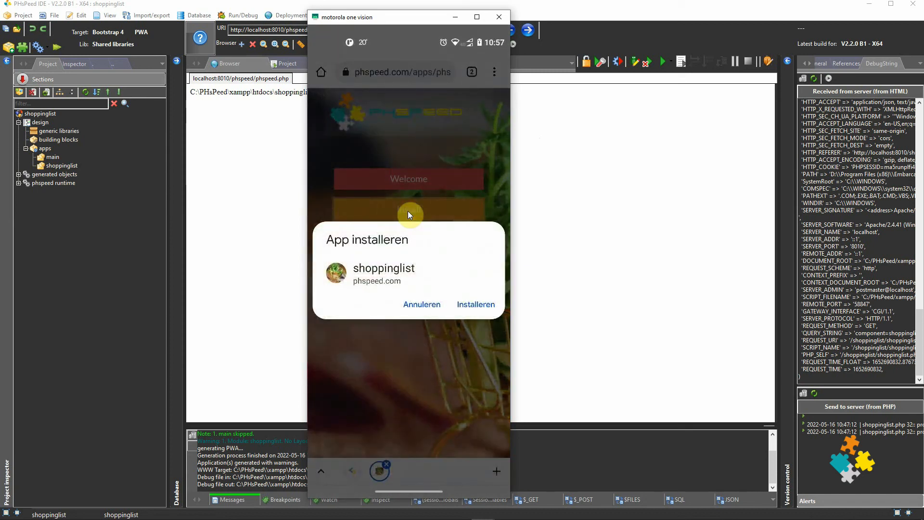
left_click(473, 305)
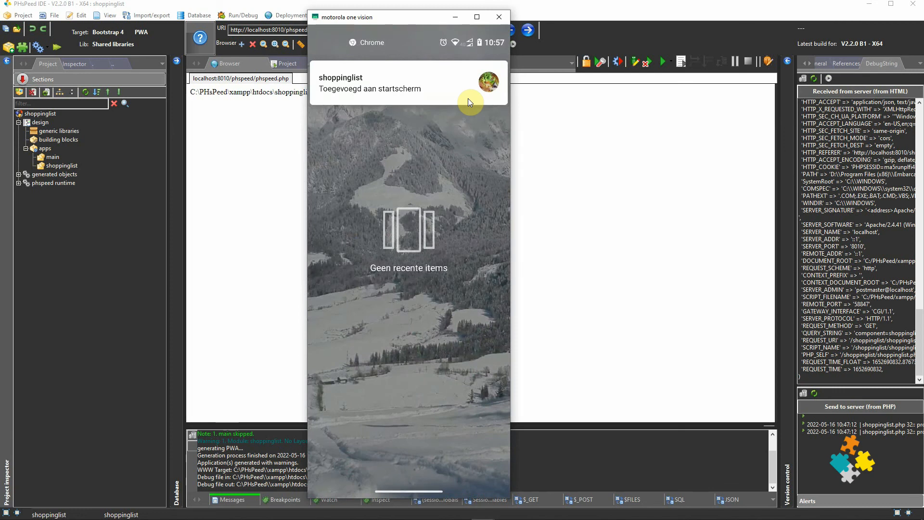
left_click(468, 98)
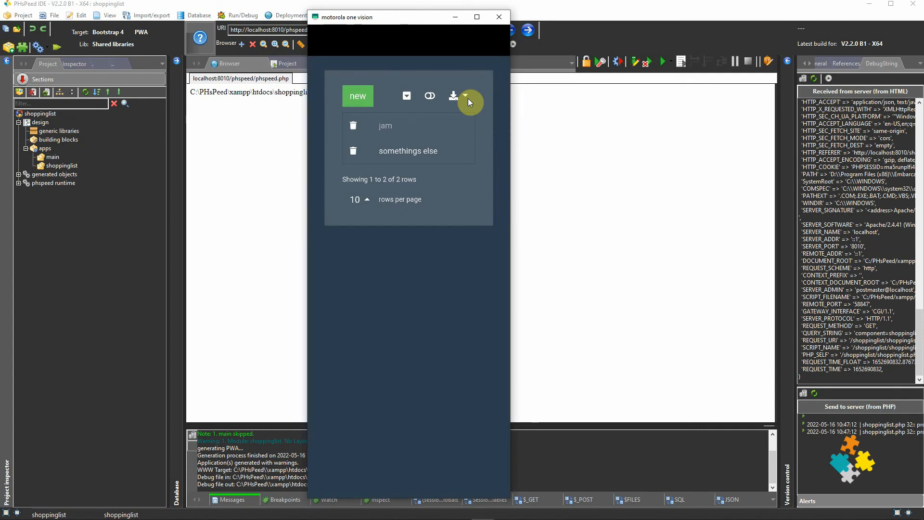
Step: Add a new item "potatos" to the shopping list in the installed app and acknowledge the insertion
left_click(469, 102)
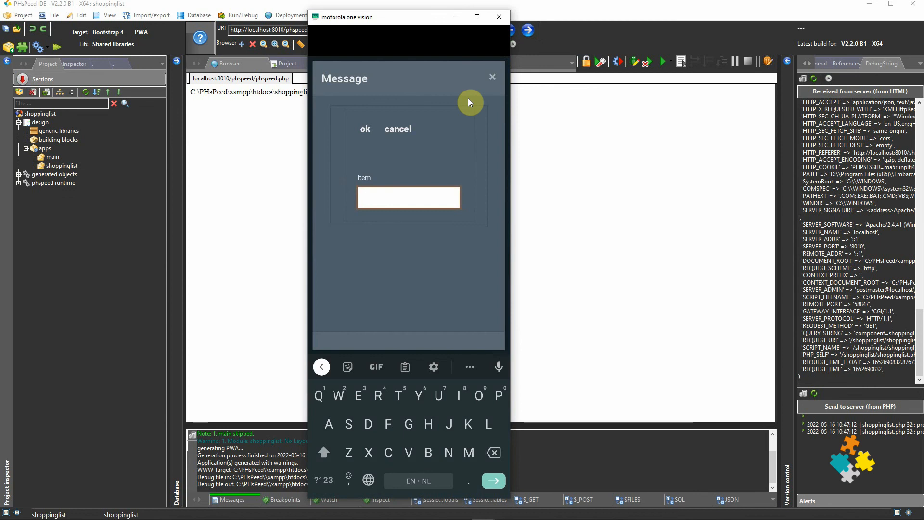
type("po")
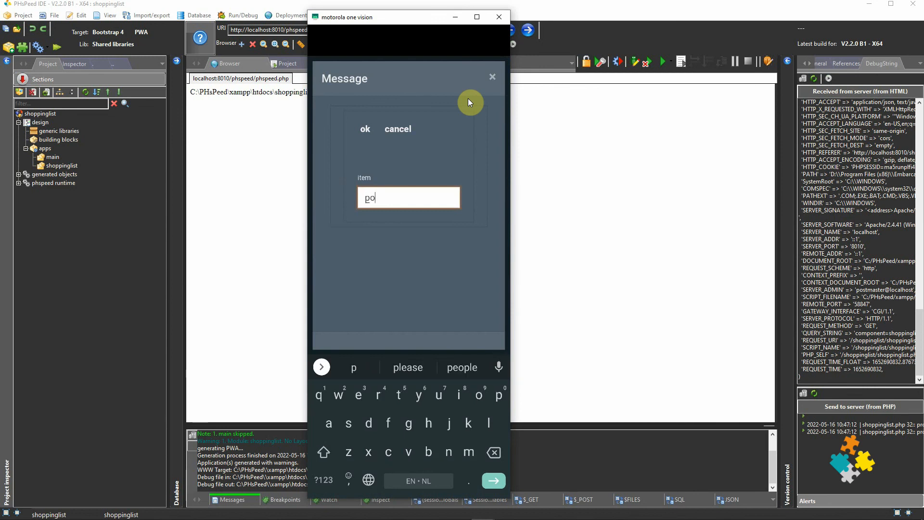
type("tatos")
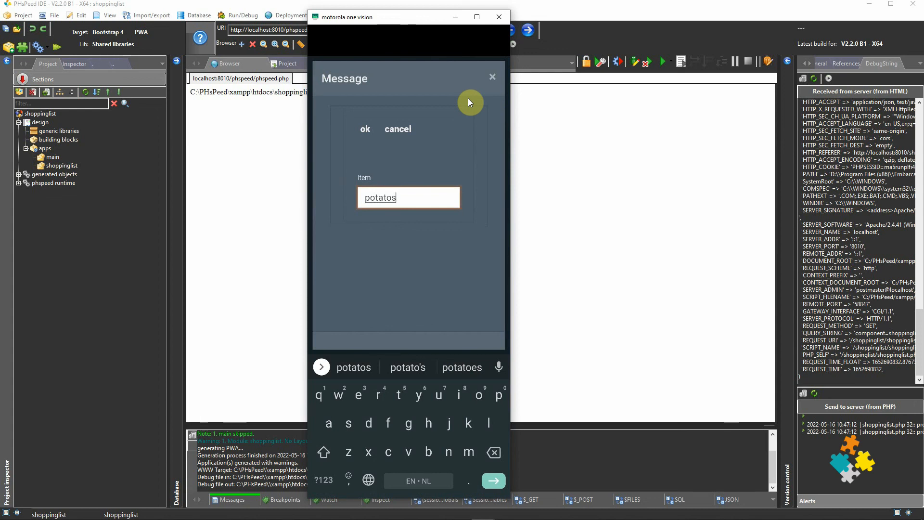
key("Return")
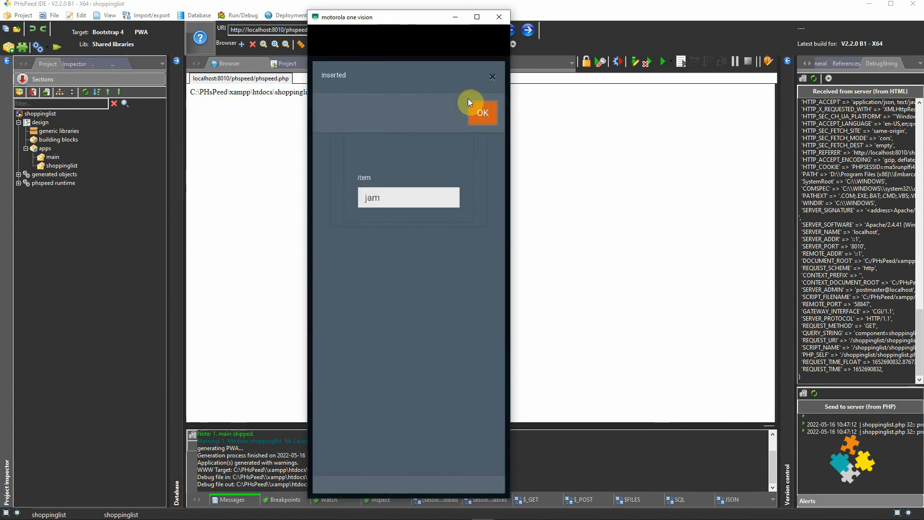
left_click(470, 102)
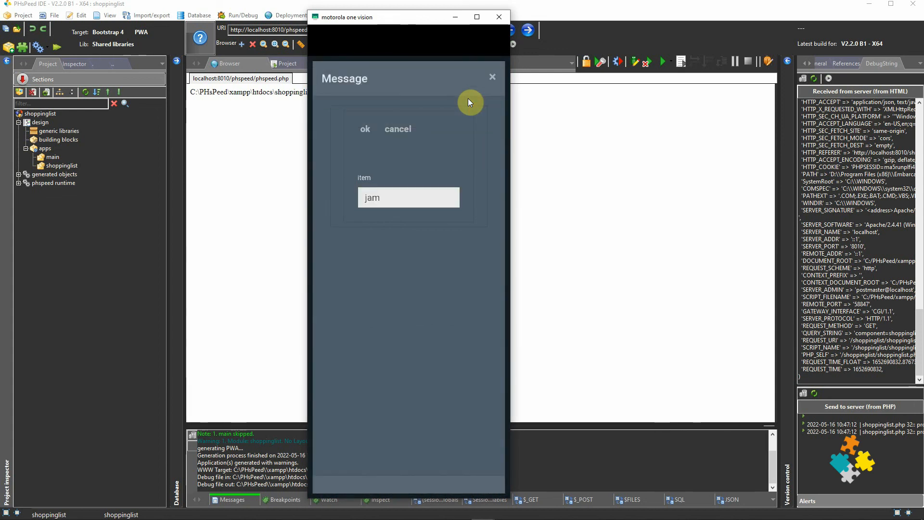